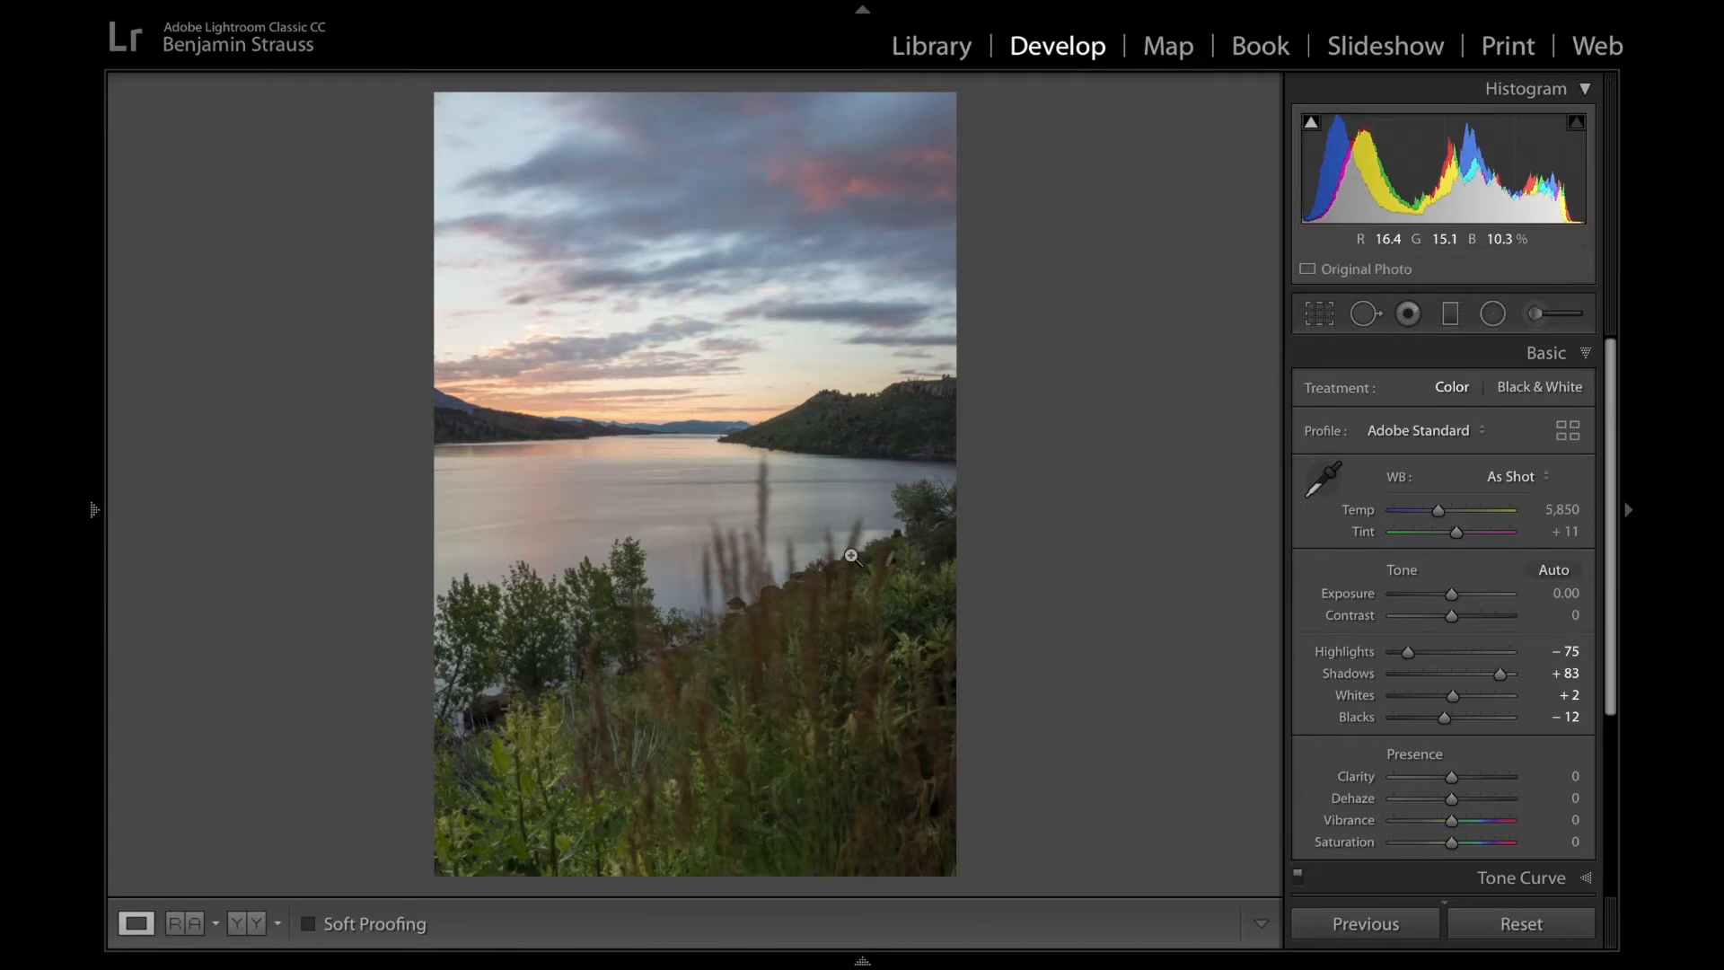
# - Compare several of the sunset lake exposures in the filmstrip and return to the first five-star frame
pyautogui.moveTo(738, 957)
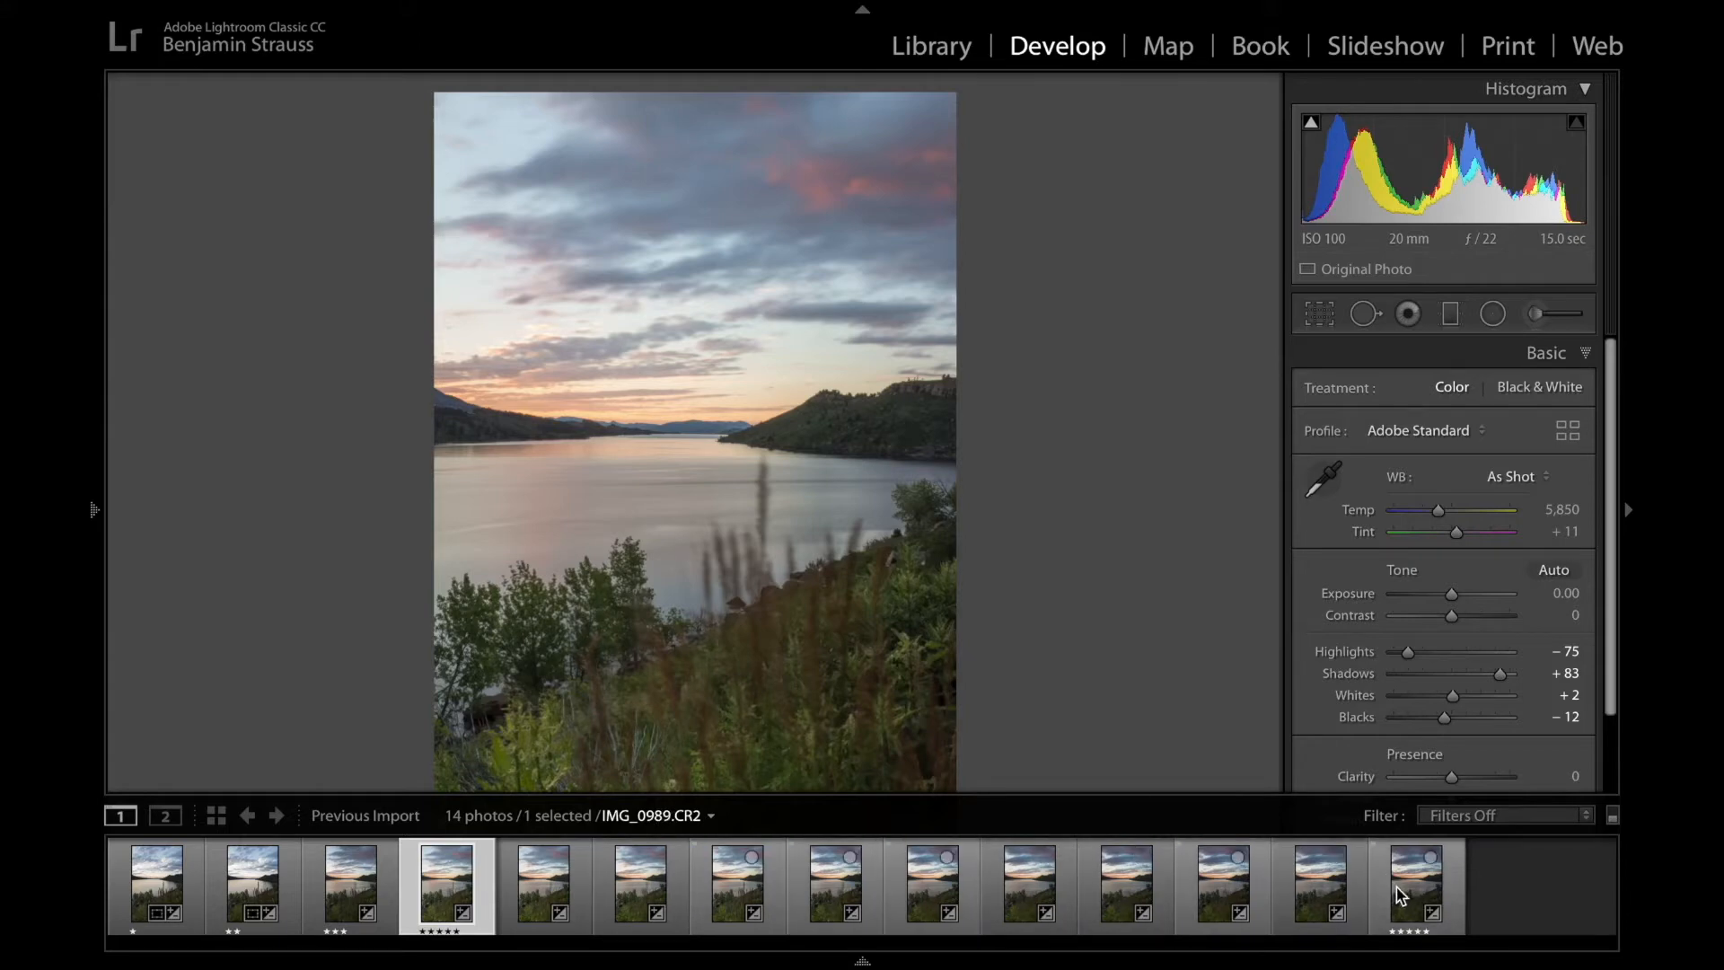
pyautogui.click(728, 898)
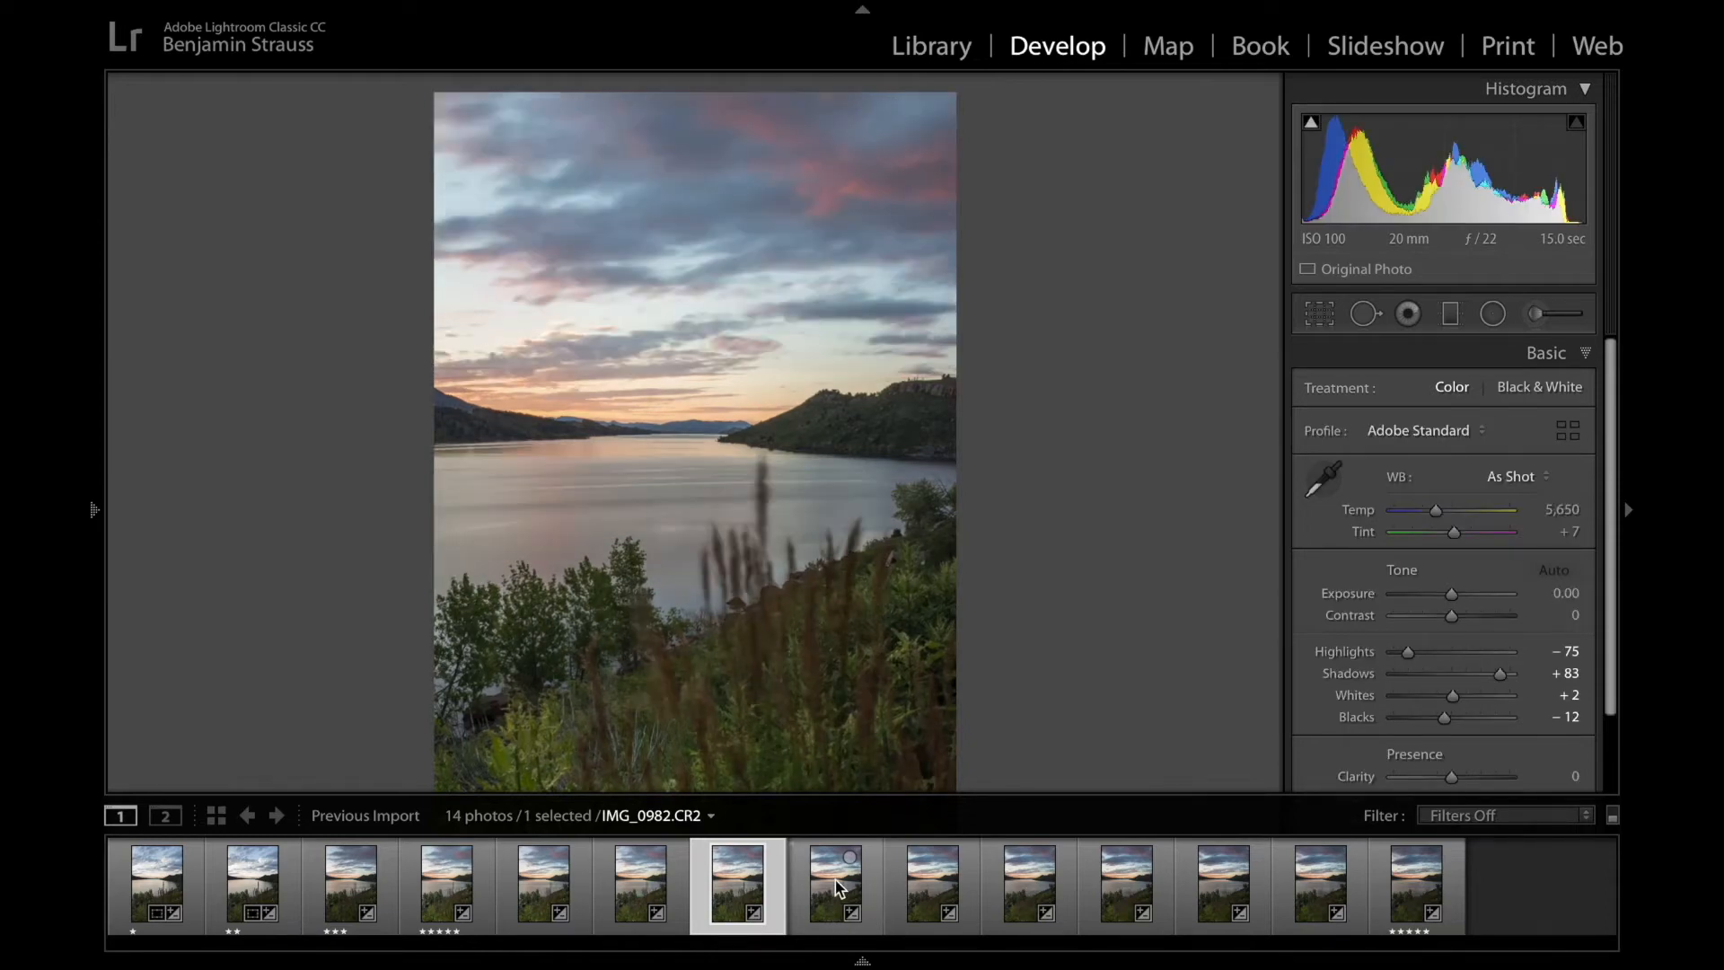
pyautogui.click(874, 889)
pyautogui.click(927, 898)
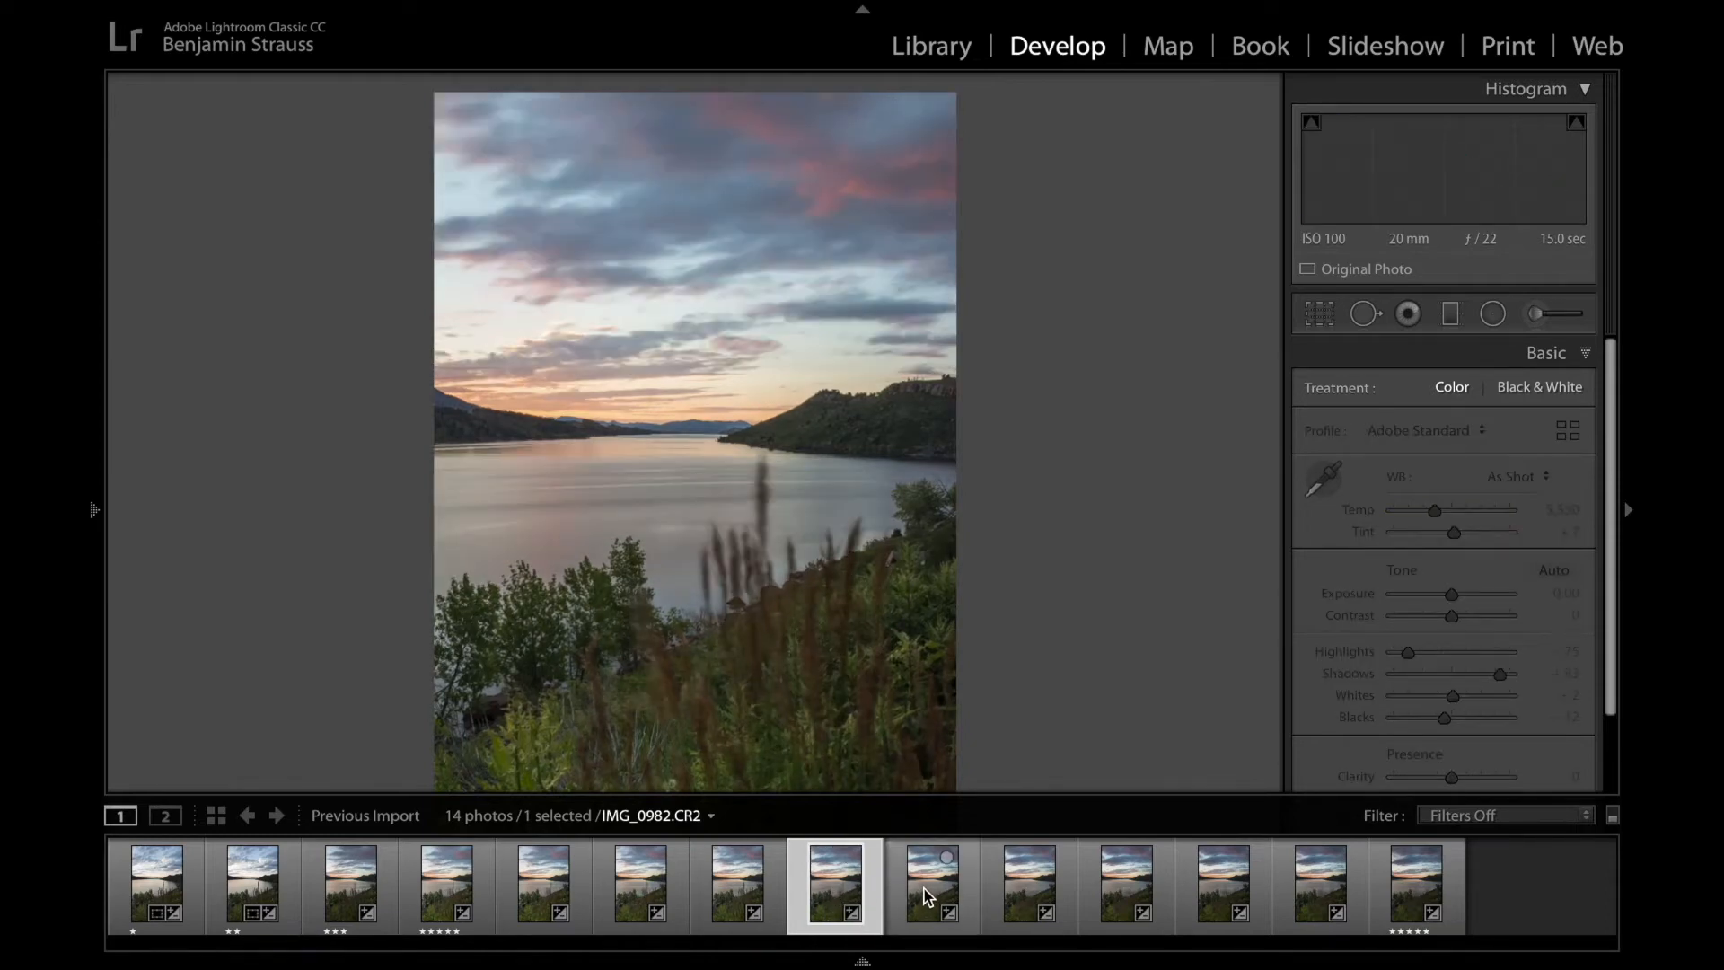
pyautogui.press('Right')
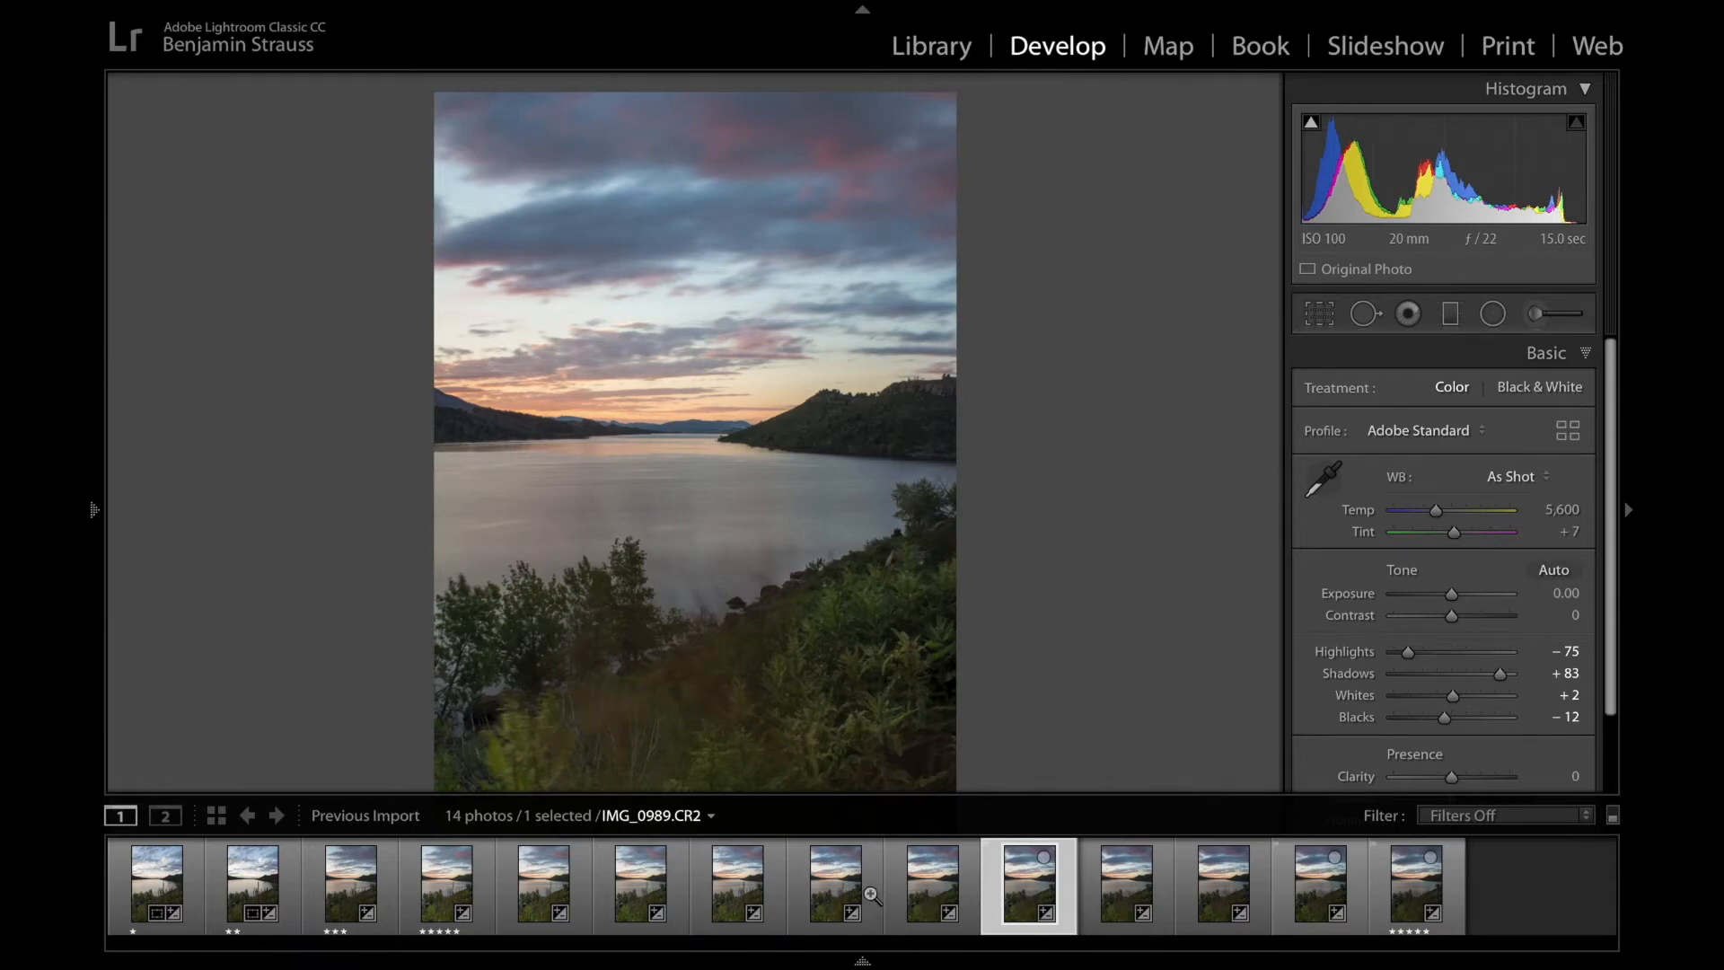
pyautogui.moveTo(454, 961)
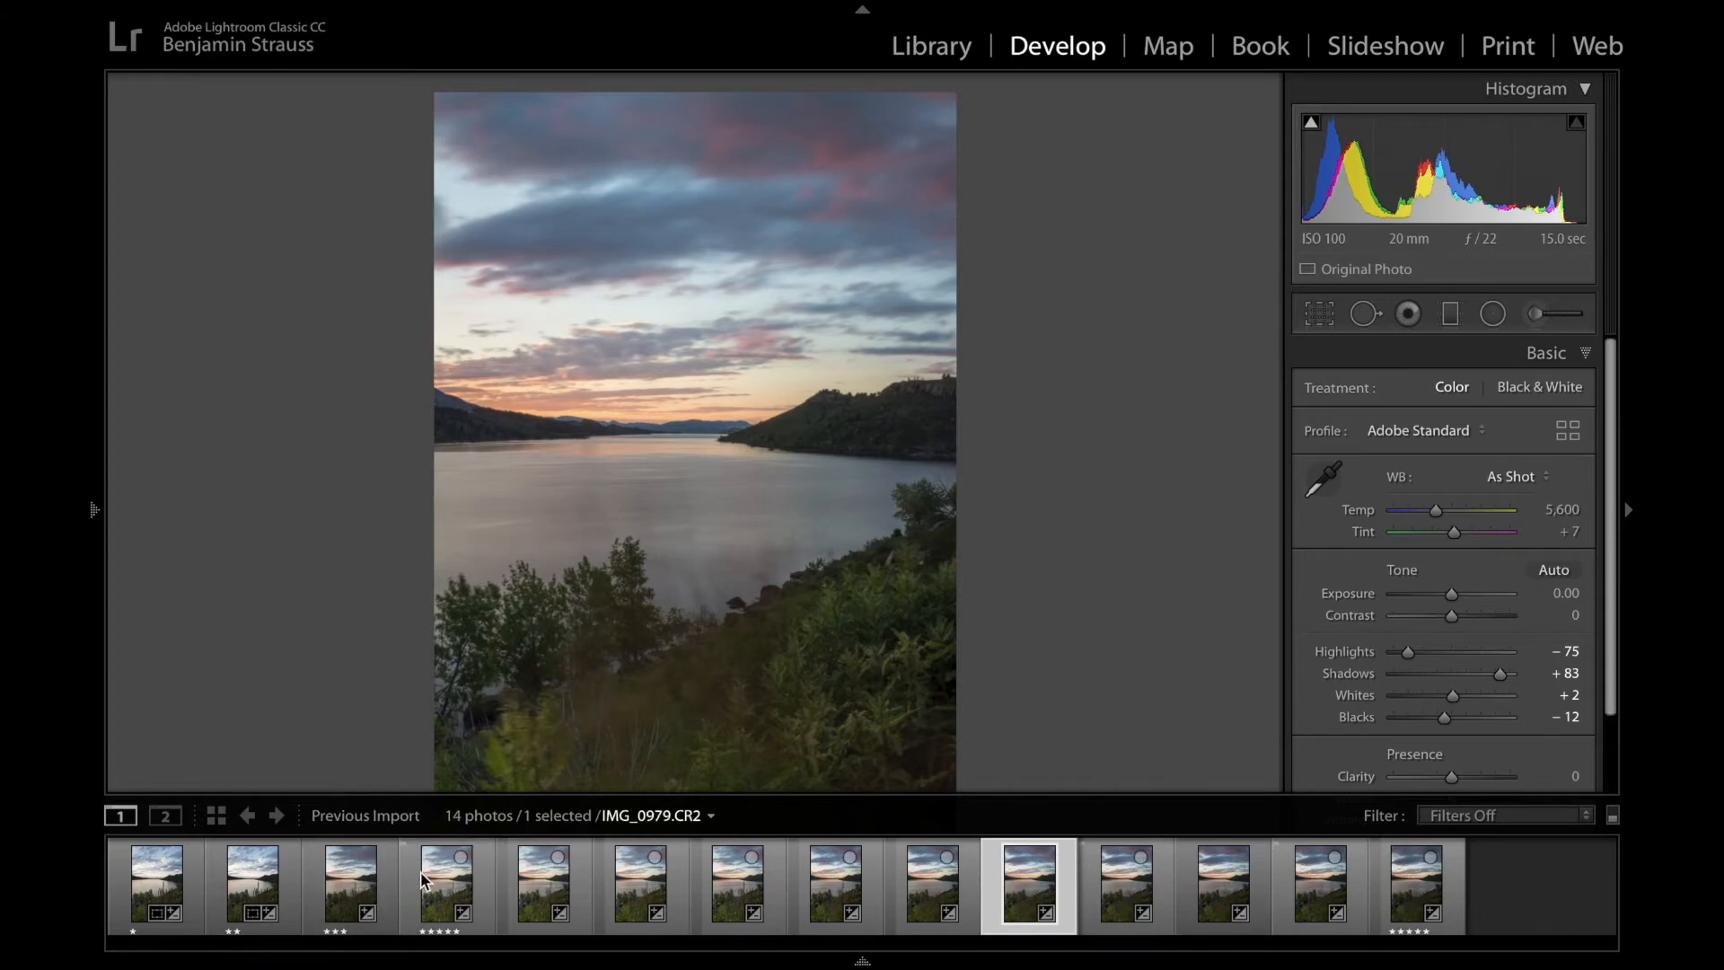
pyautogui.click(460, 898)
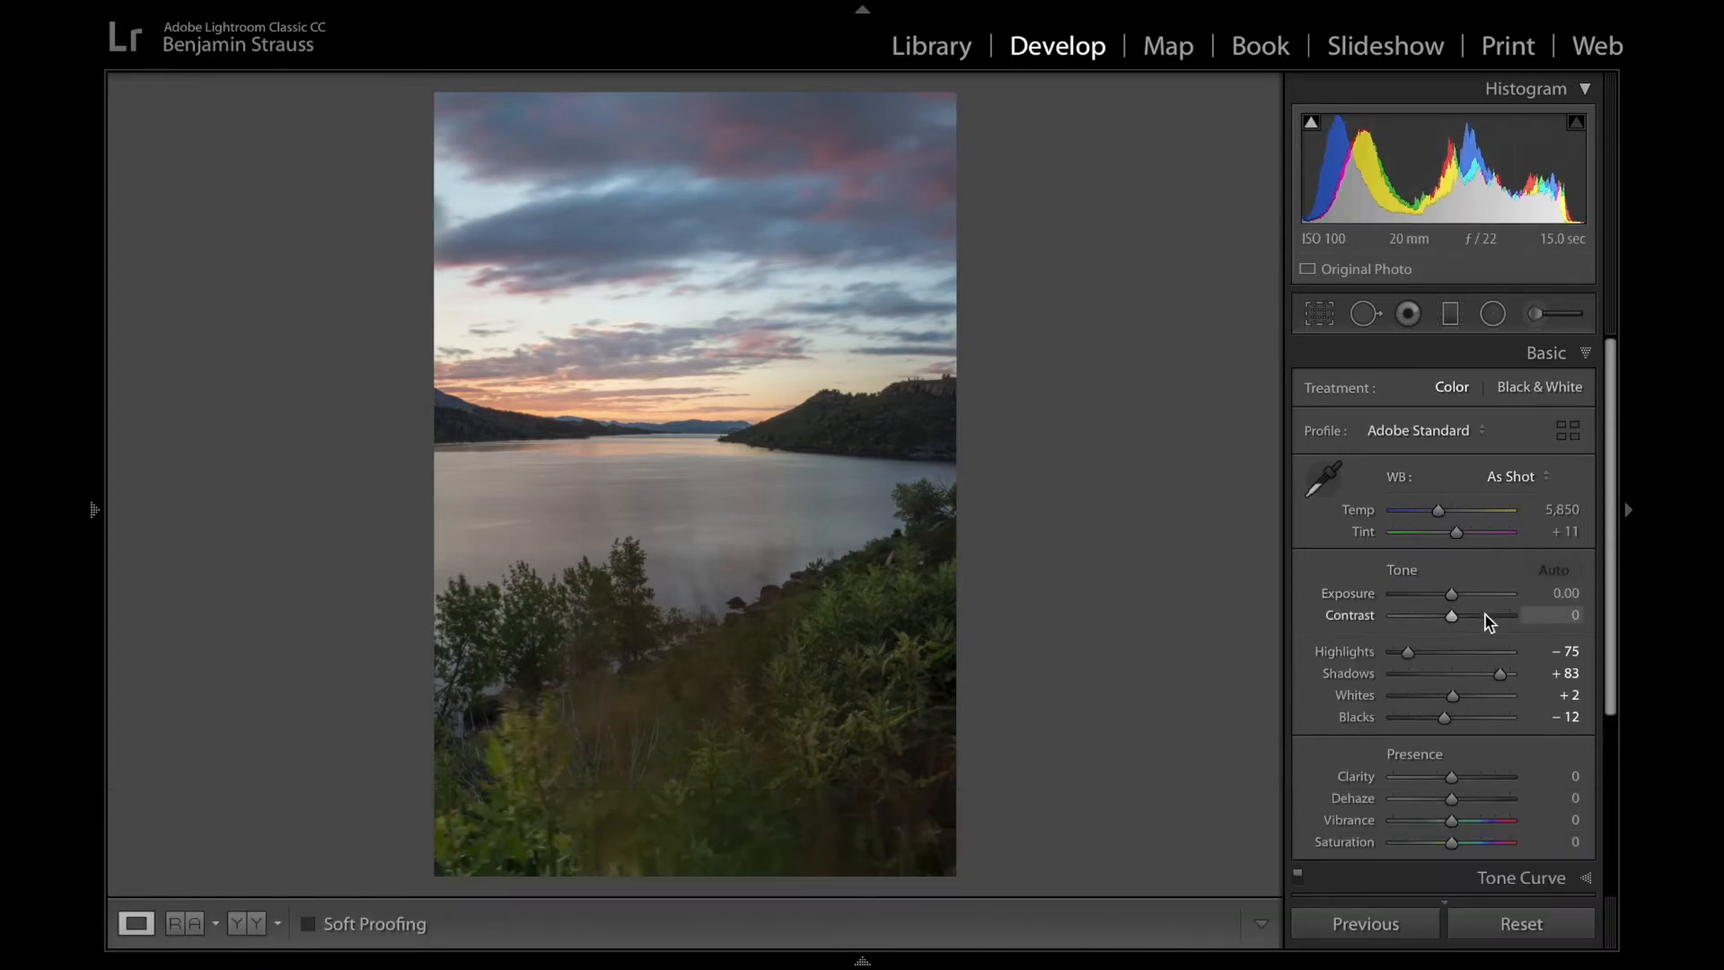
# - Select the frames IMG_0979.CR2 through IMG_0989.CR2 and open them as layers in one Photoshop document
pyautogui.moveTo(566, 962)
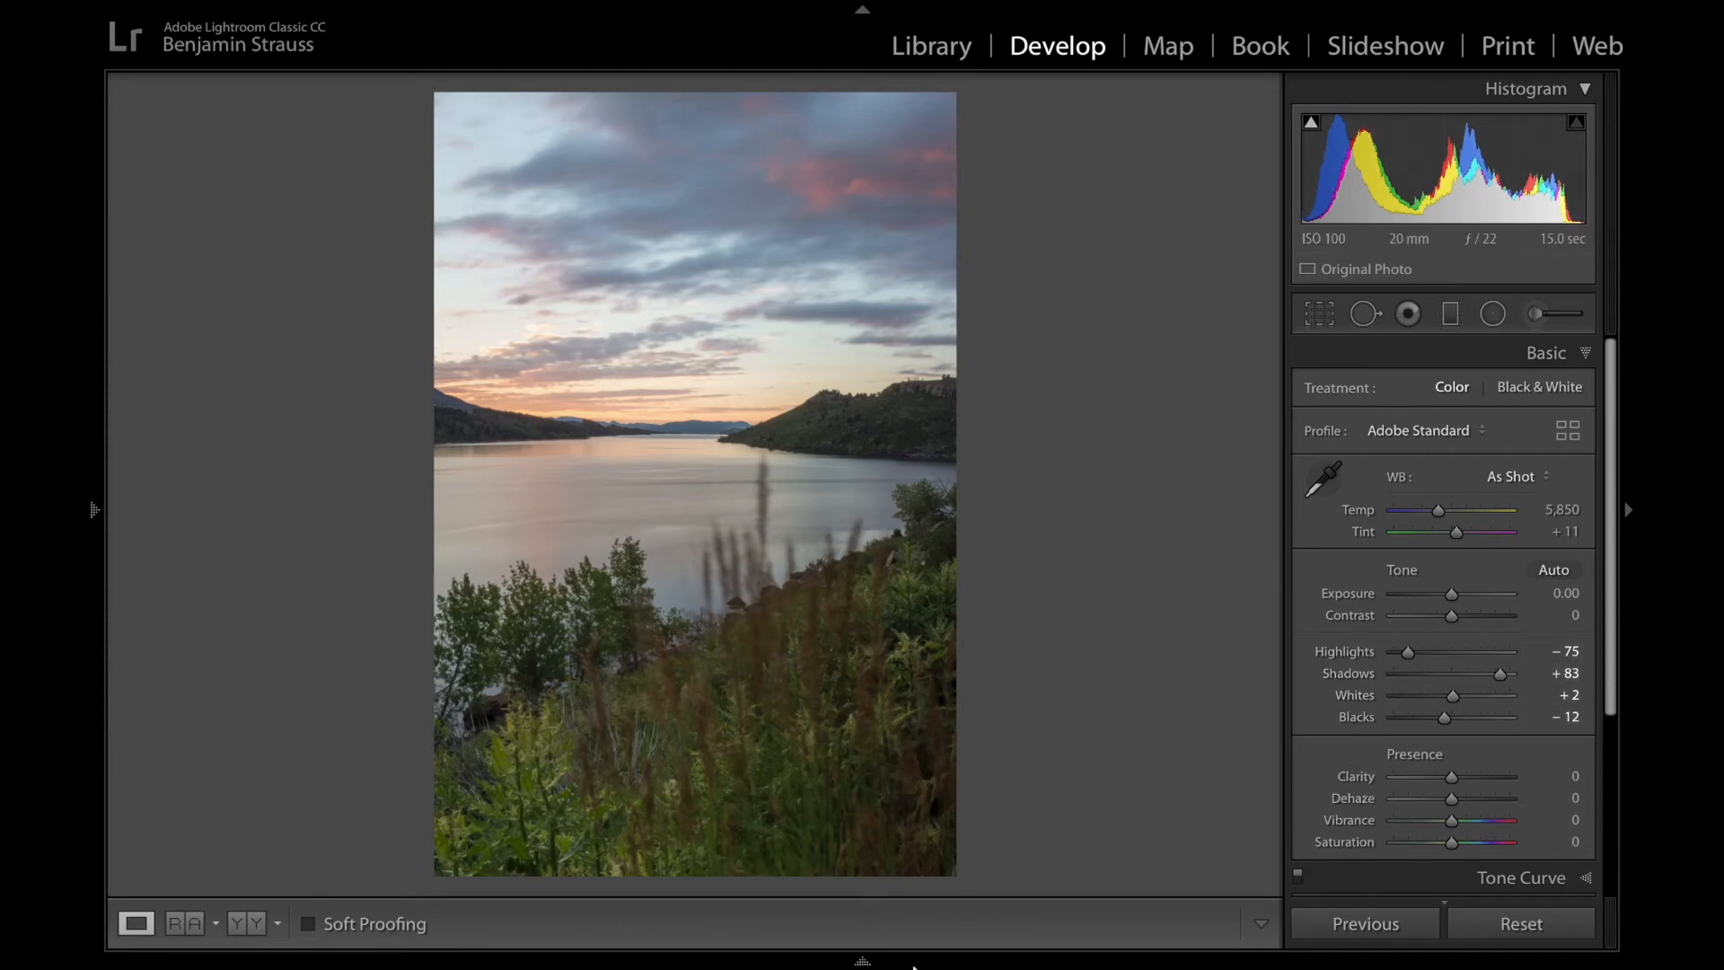
pyautogui.moveTo(790, 934)
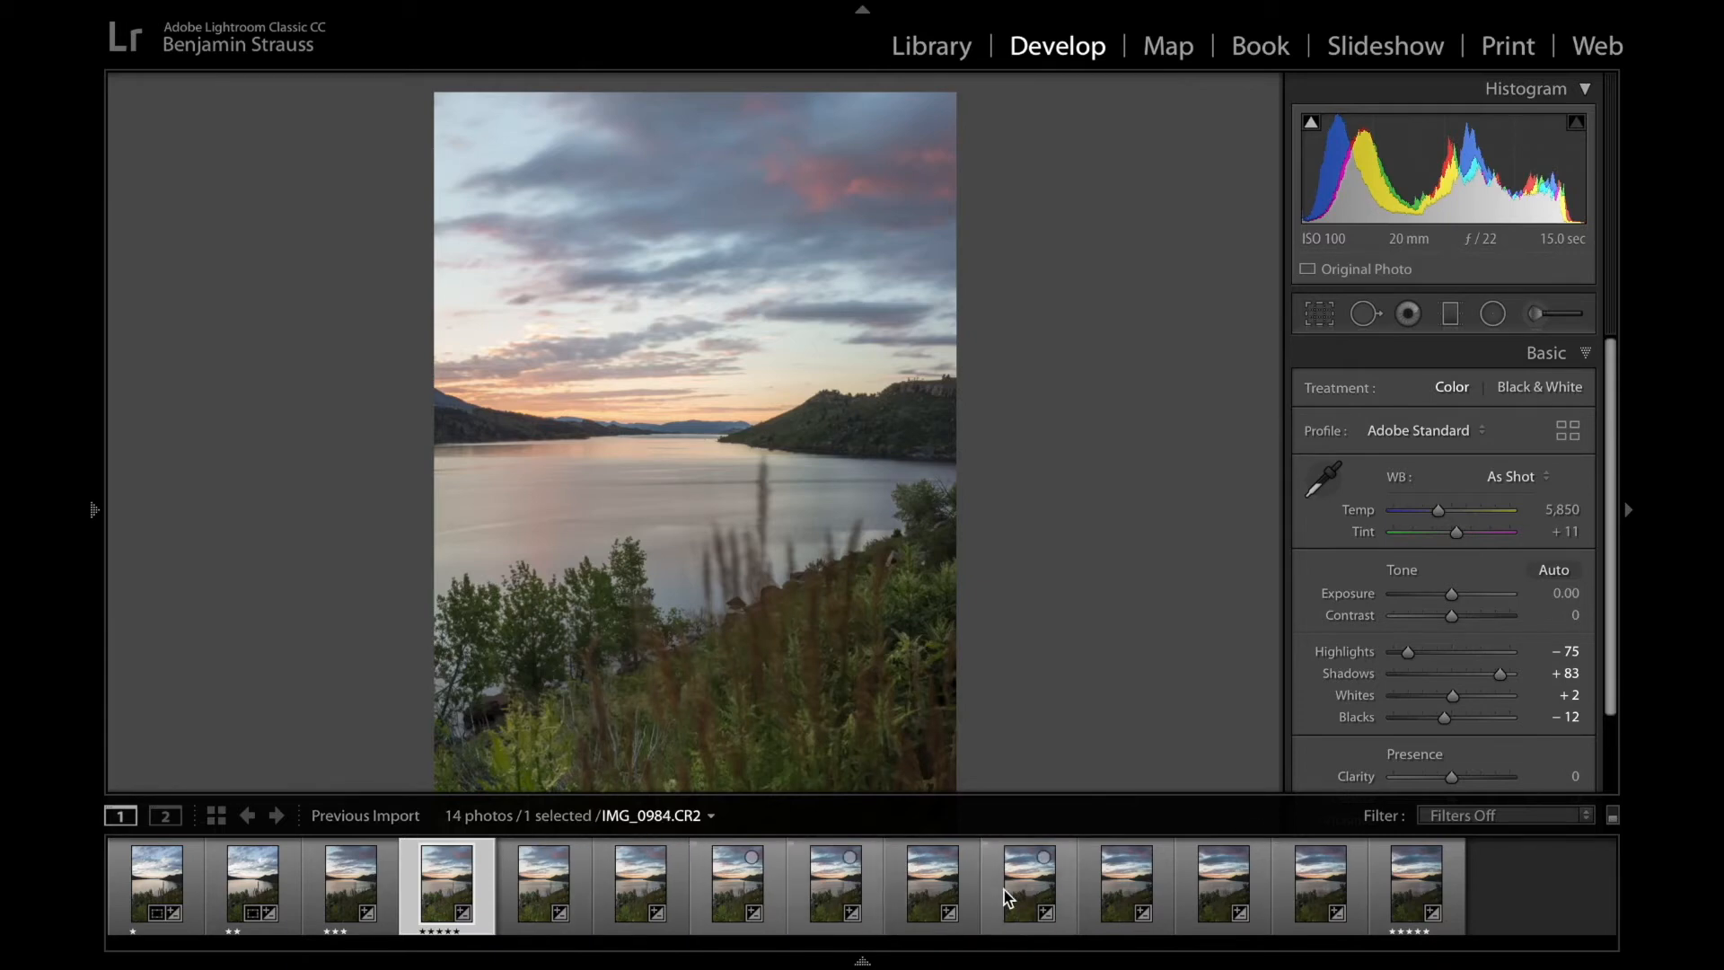
pyautogui.keyDown('shift'); pyautogui.click(1396, 893); pyautogui.keyUp('shift')
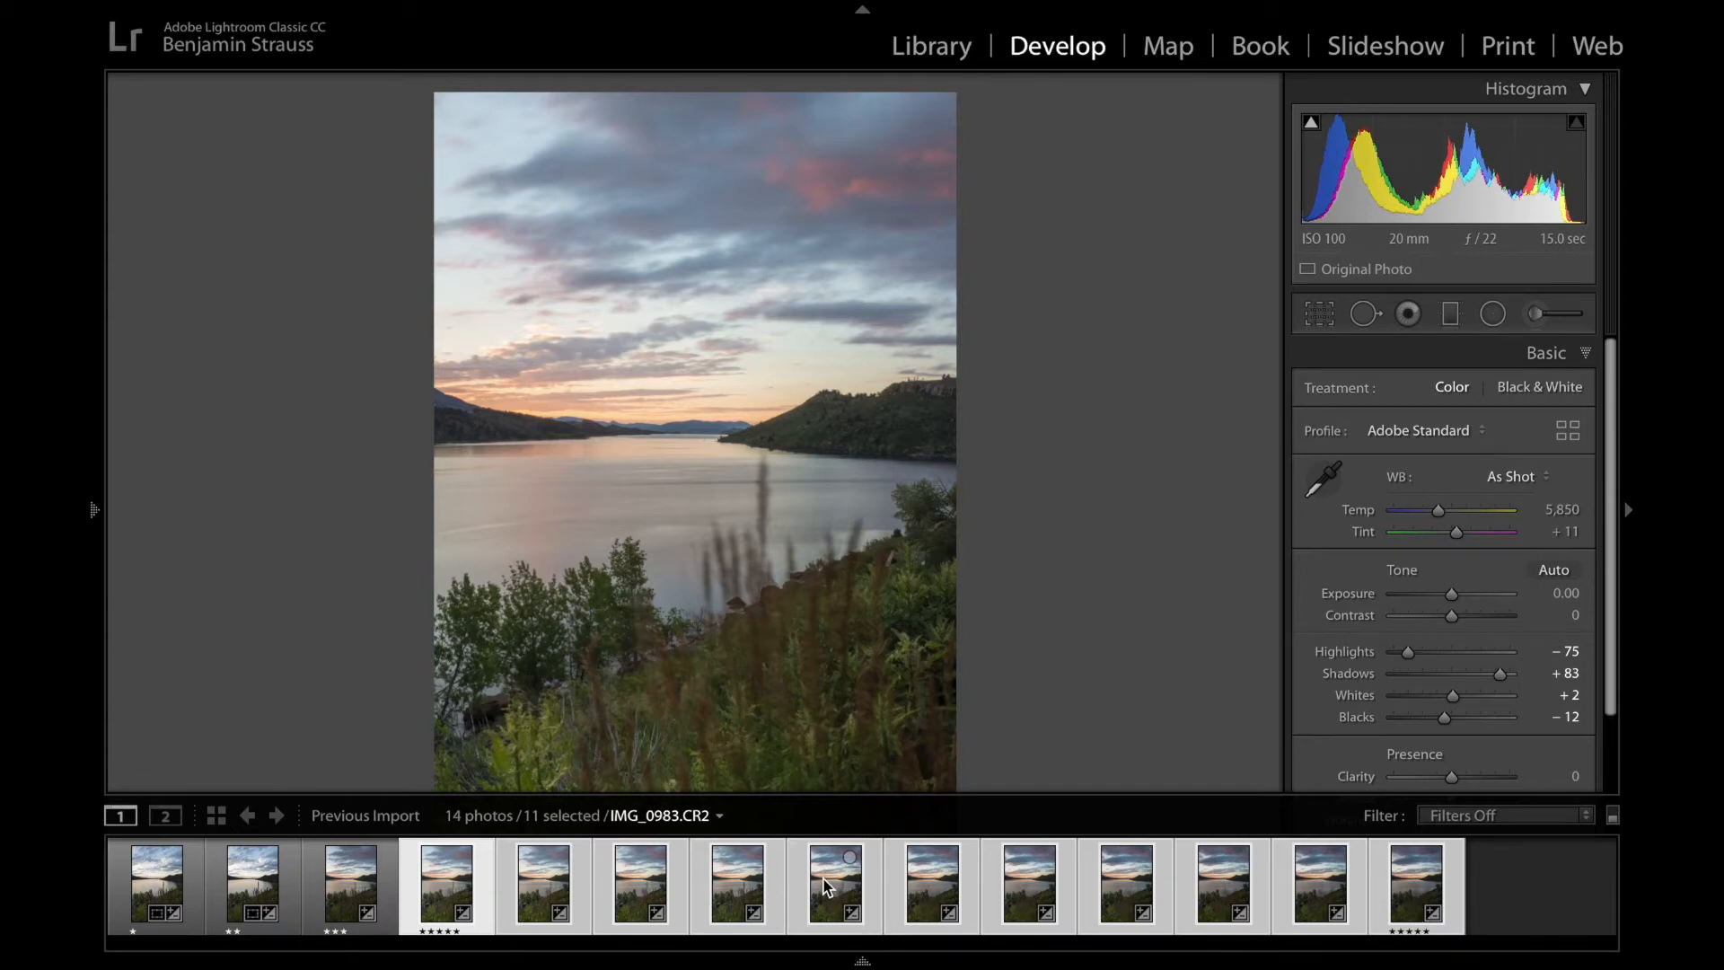
pyautogui.rightClick(833, 892)
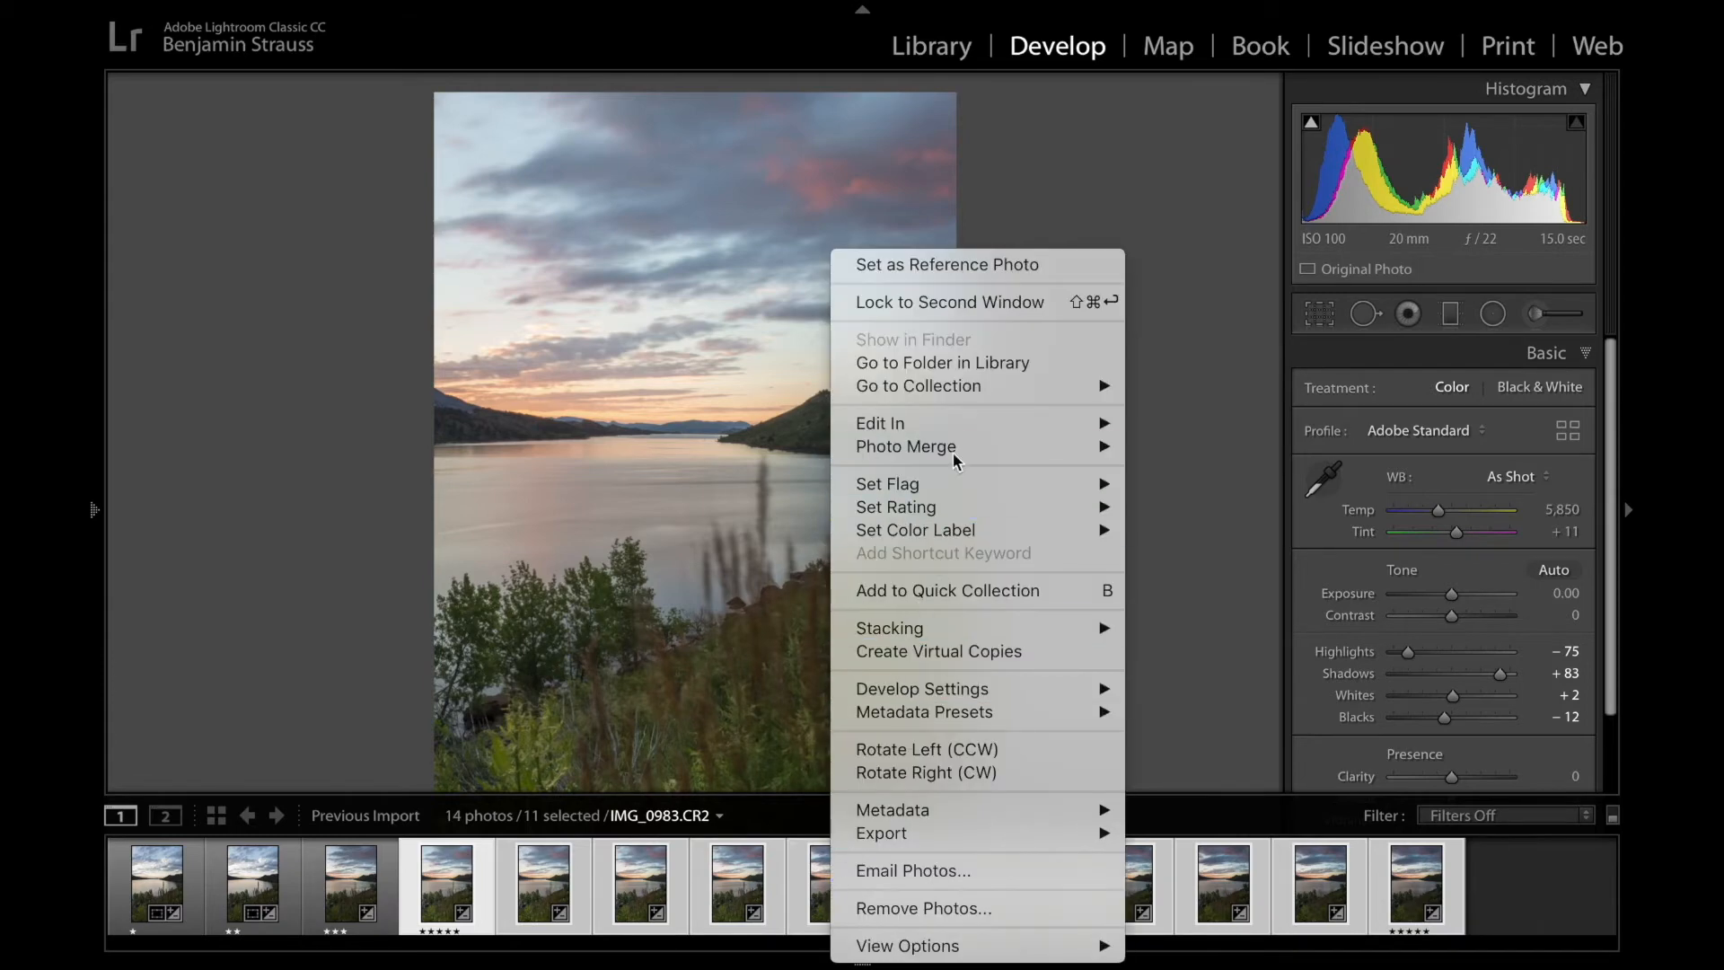
pyautogui.moveTo(950, 427)
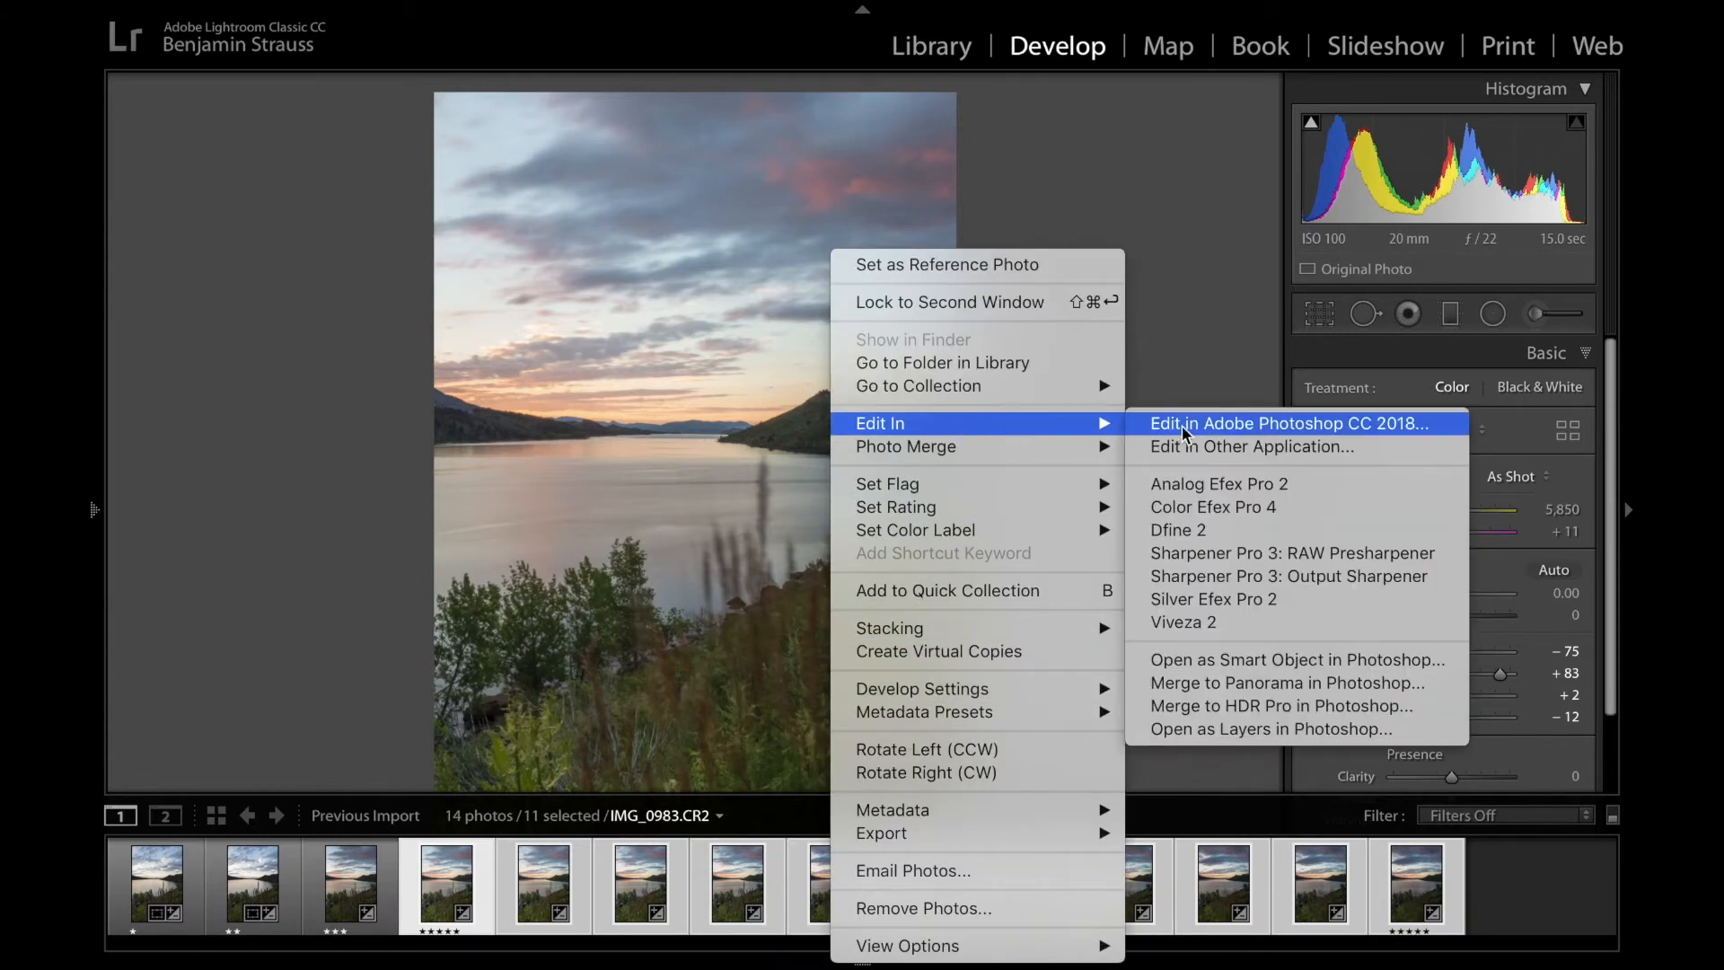
pyautogui.click(1216, 729)
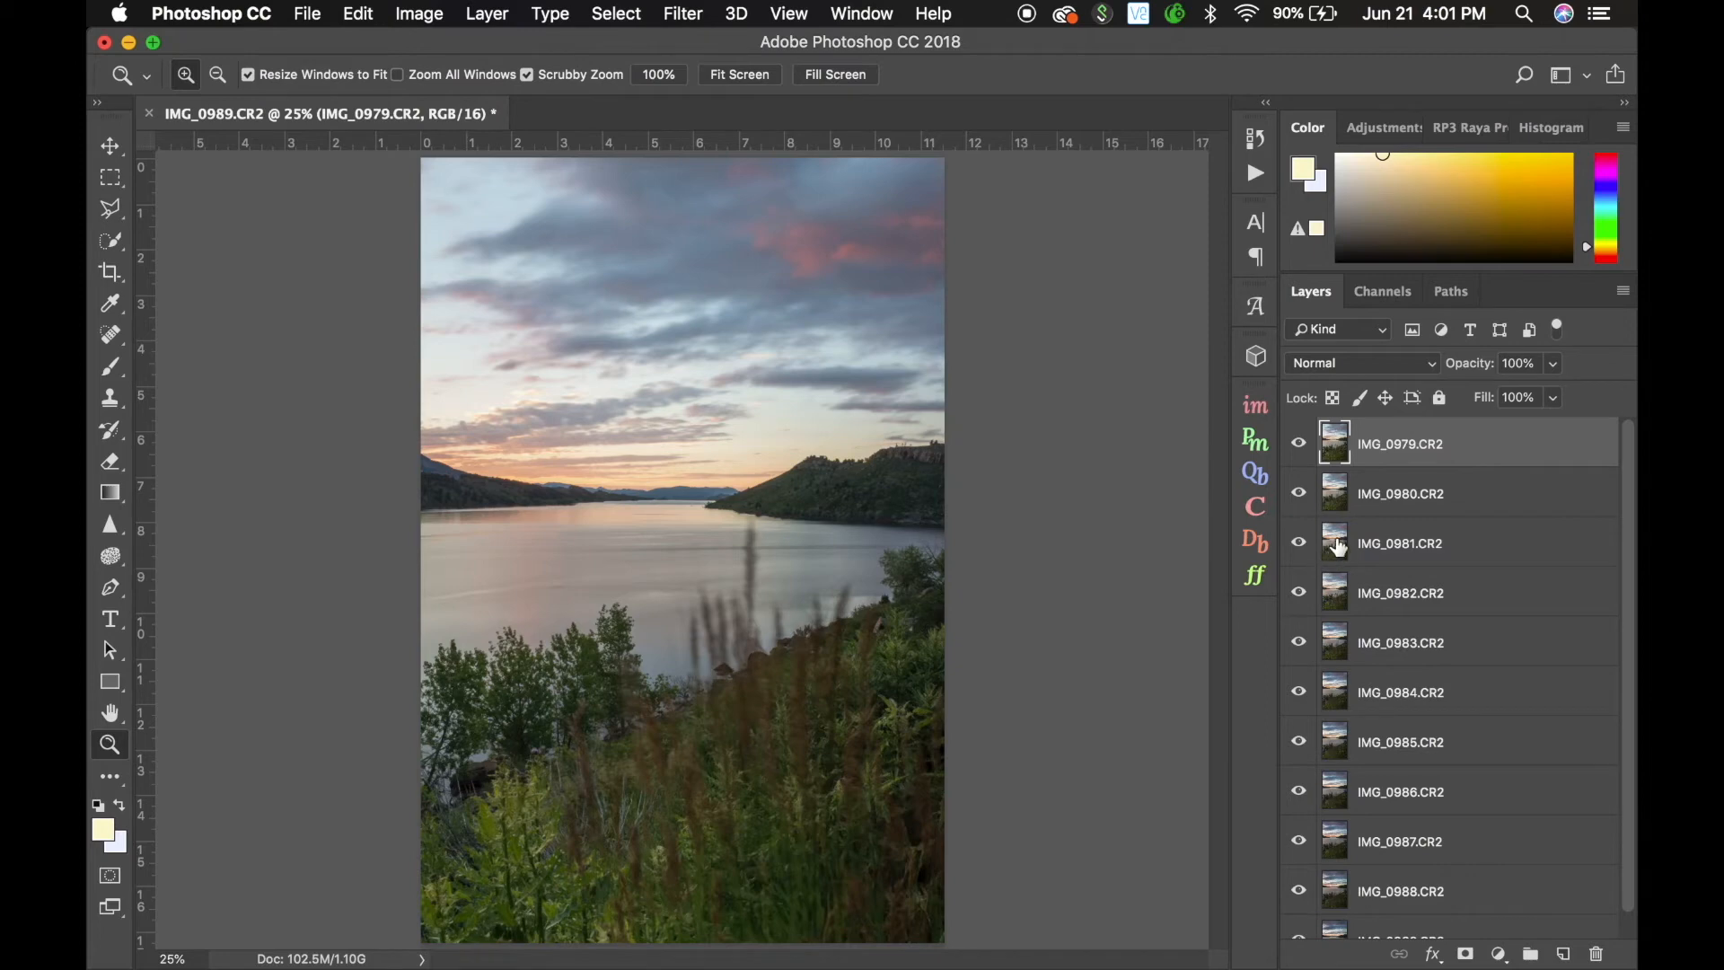
pyautogui.scroll(-1, 1338, 560)
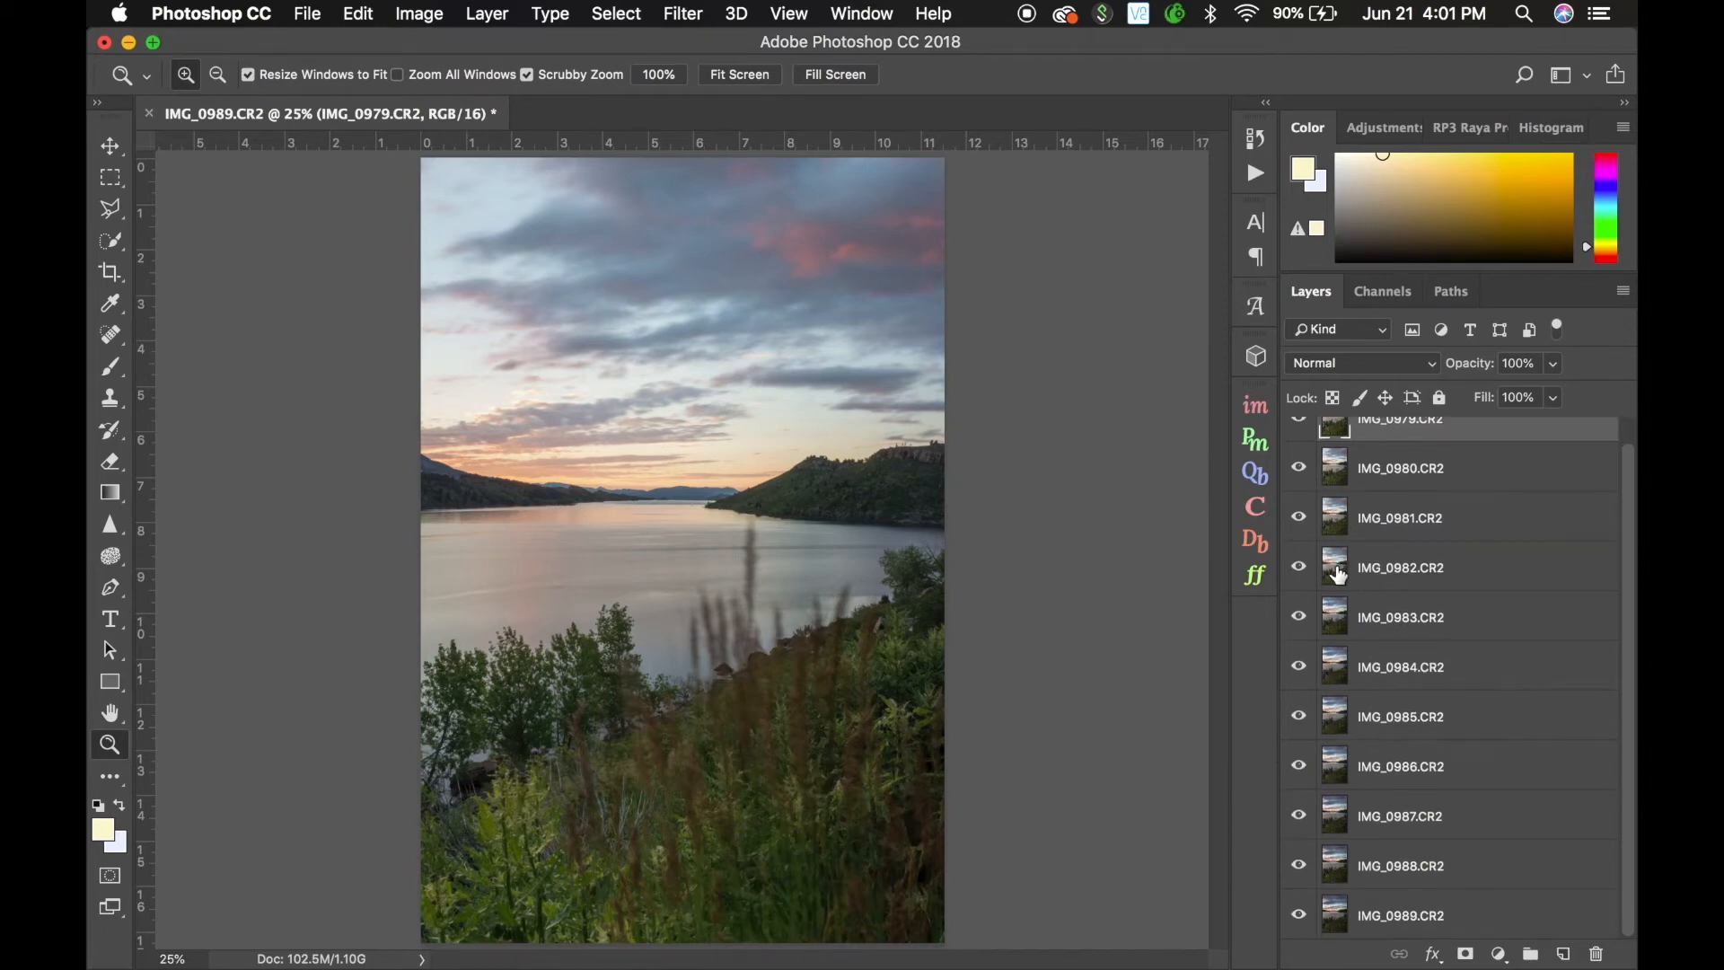
pyautogui.scroll(1, 1338, 575)
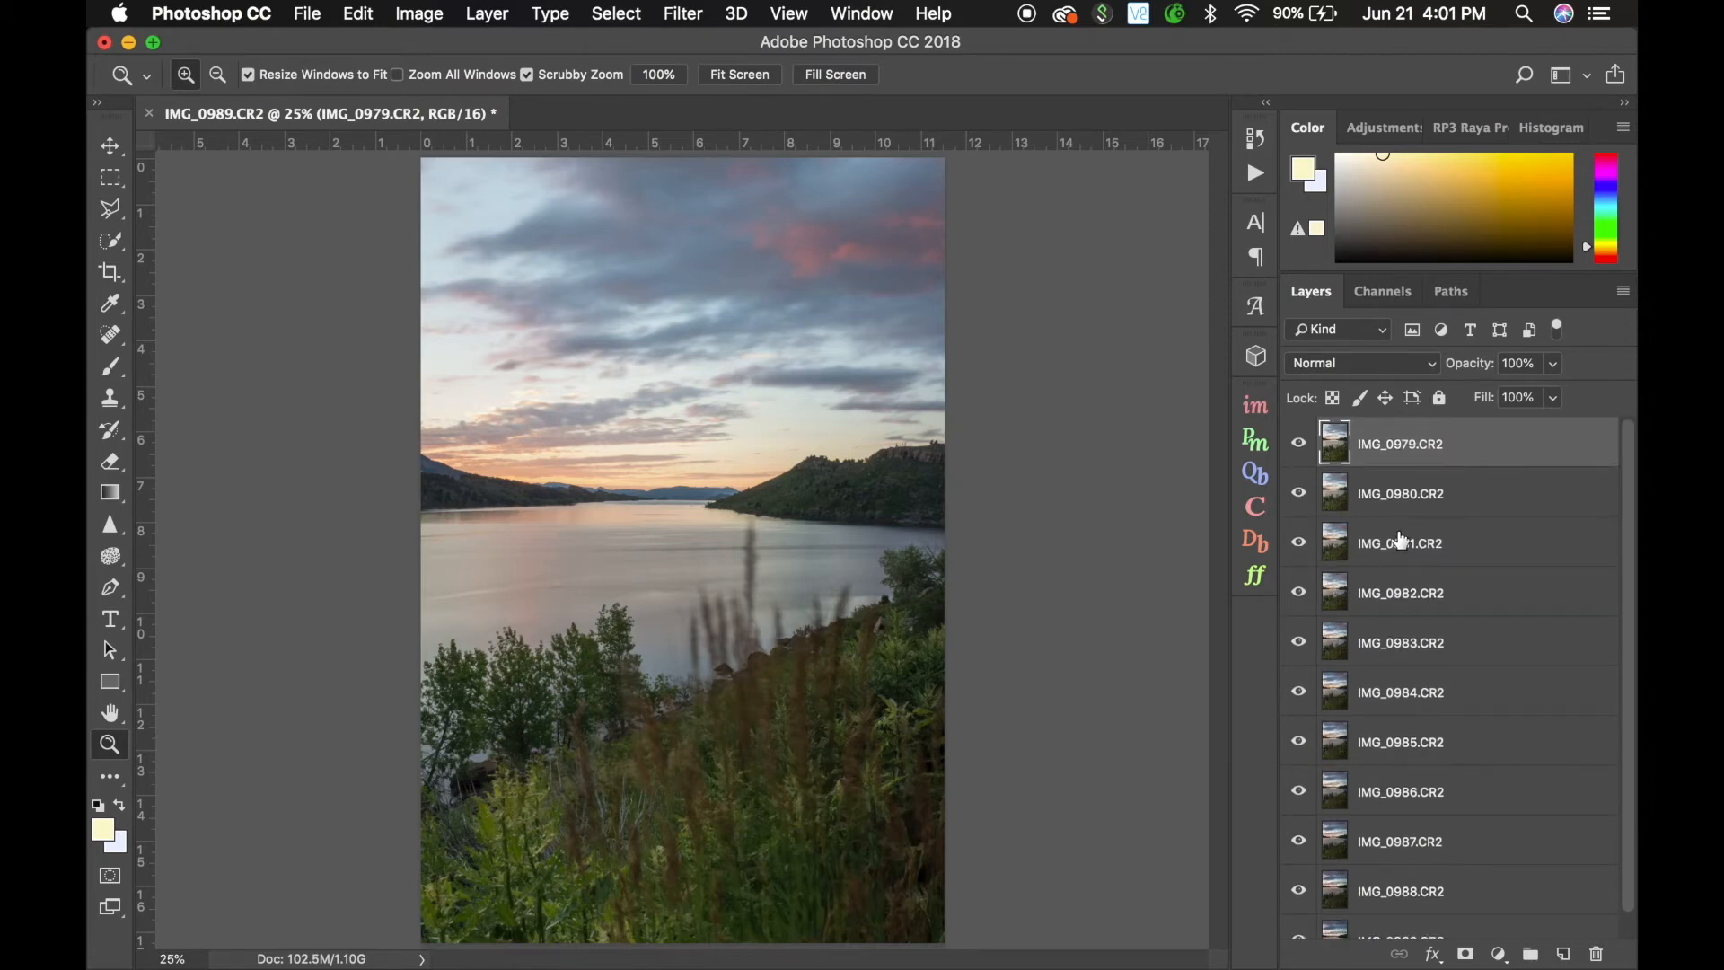
pyautogui.click(1444, 516)
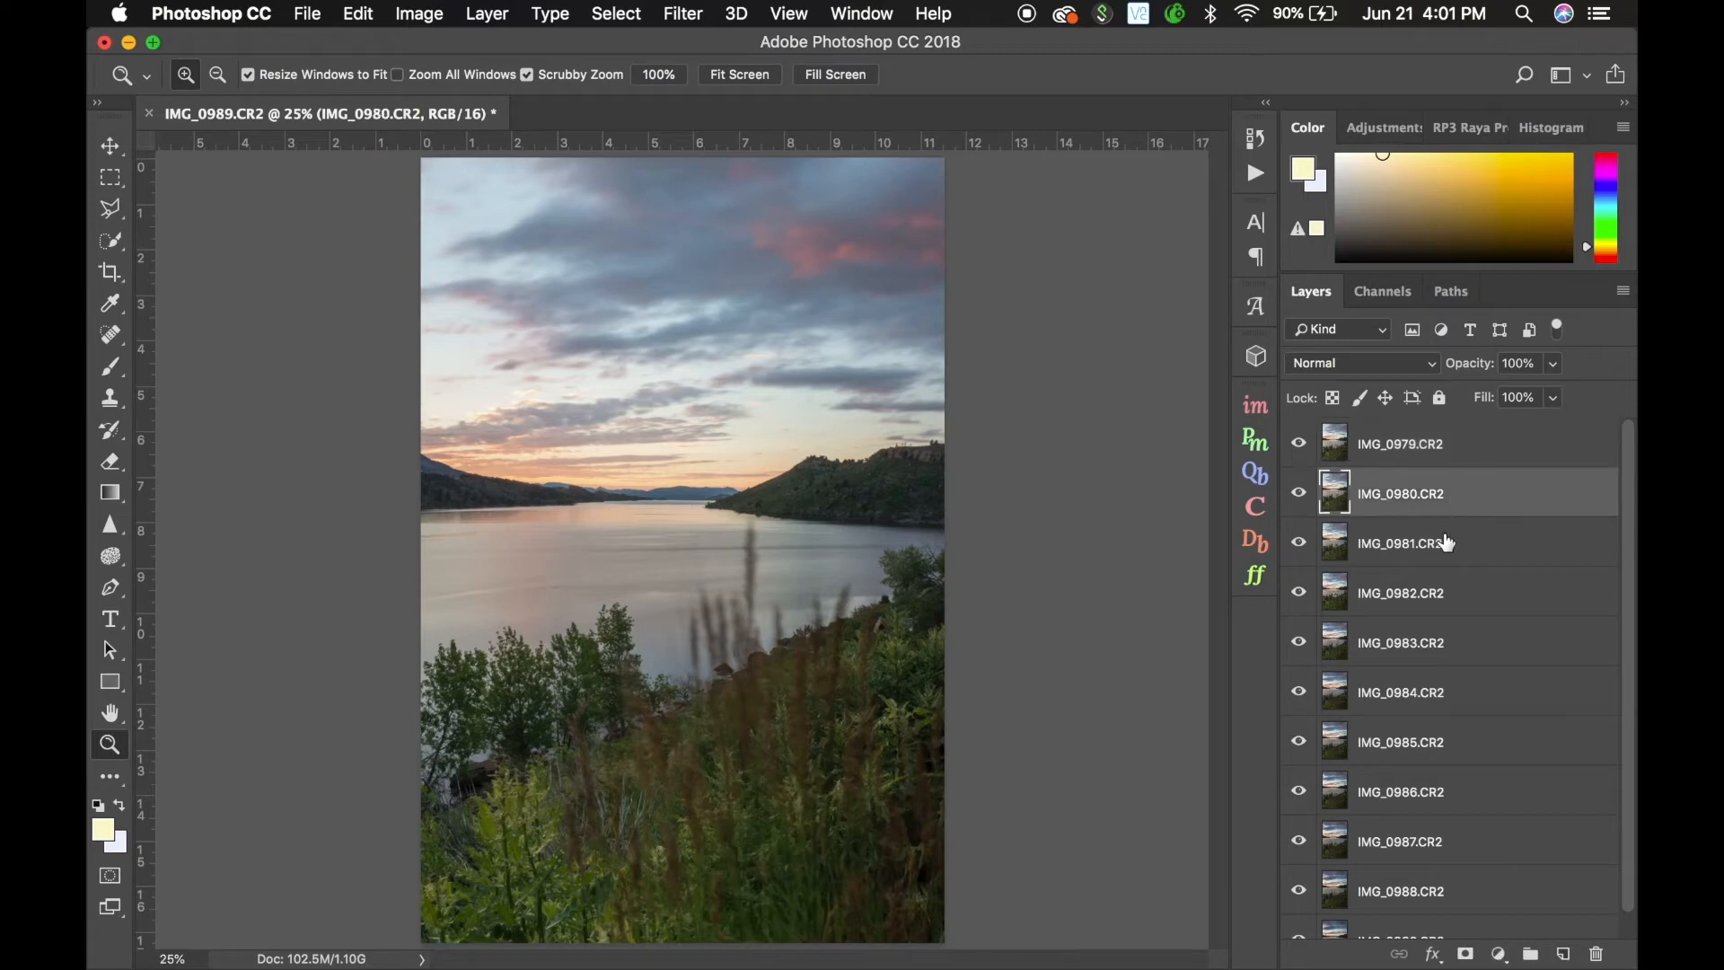
pyautogui.moveTo(1627, 525); pyautogui.dragTo(1623, 571)
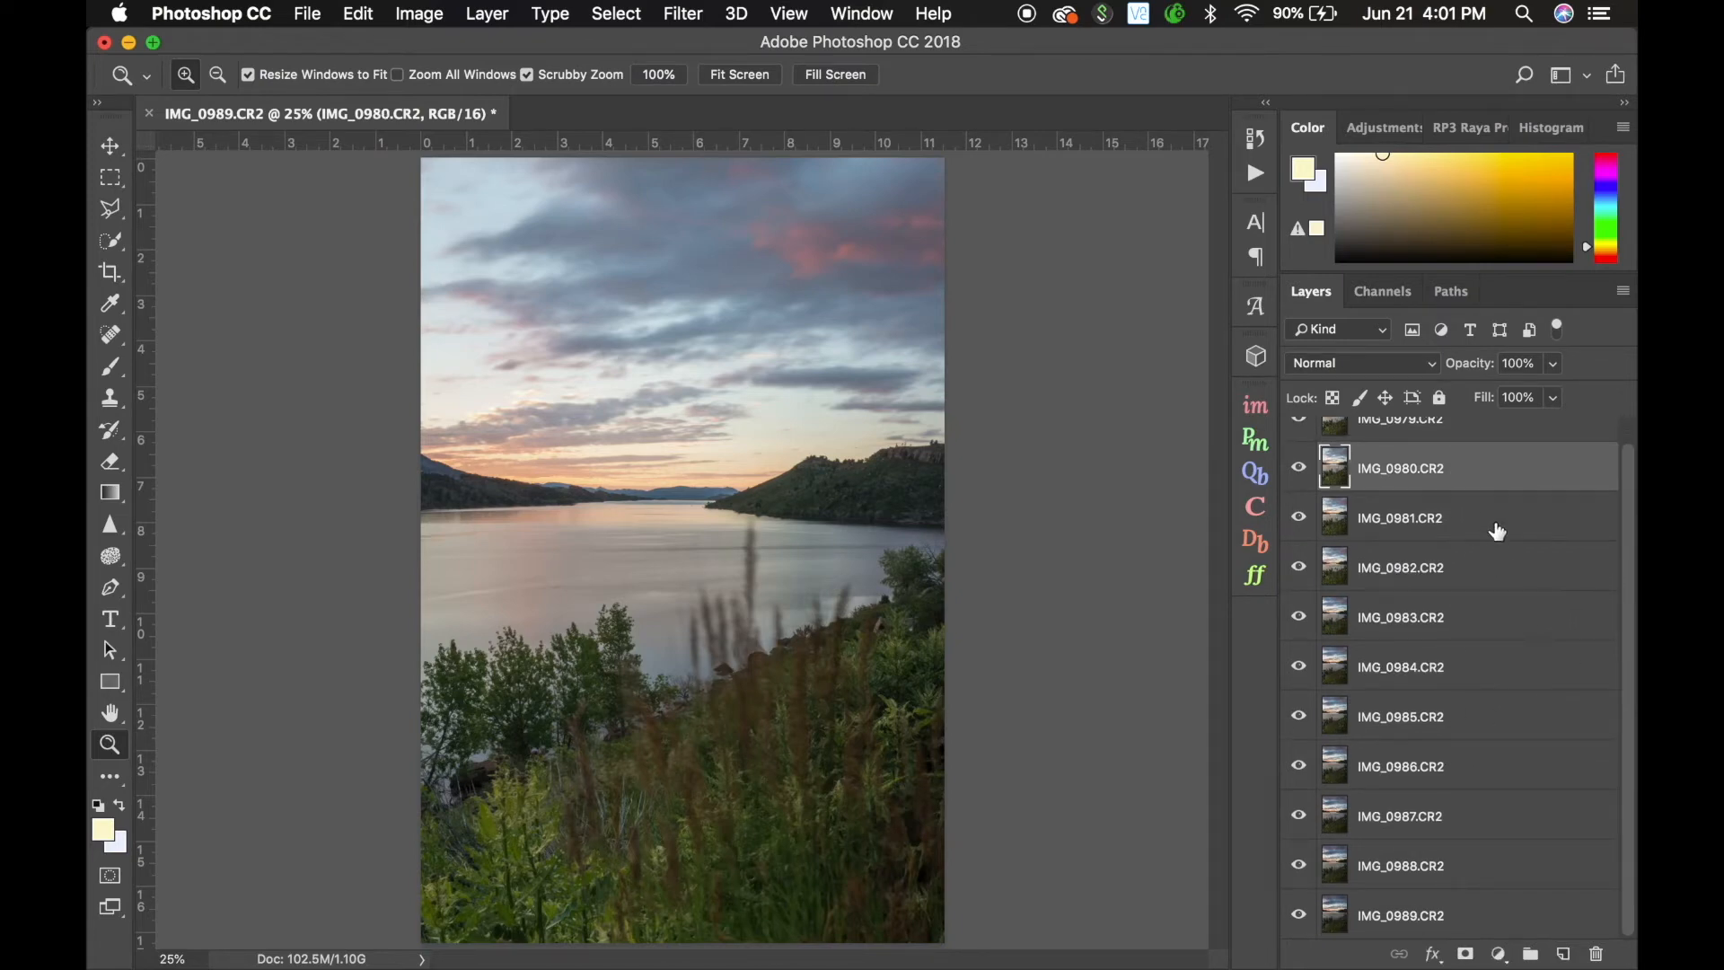
pyautogui.moveTo(1627, 496); pyautogui.dragTo(1629, 462)
pyautogui.click(1567, 453)
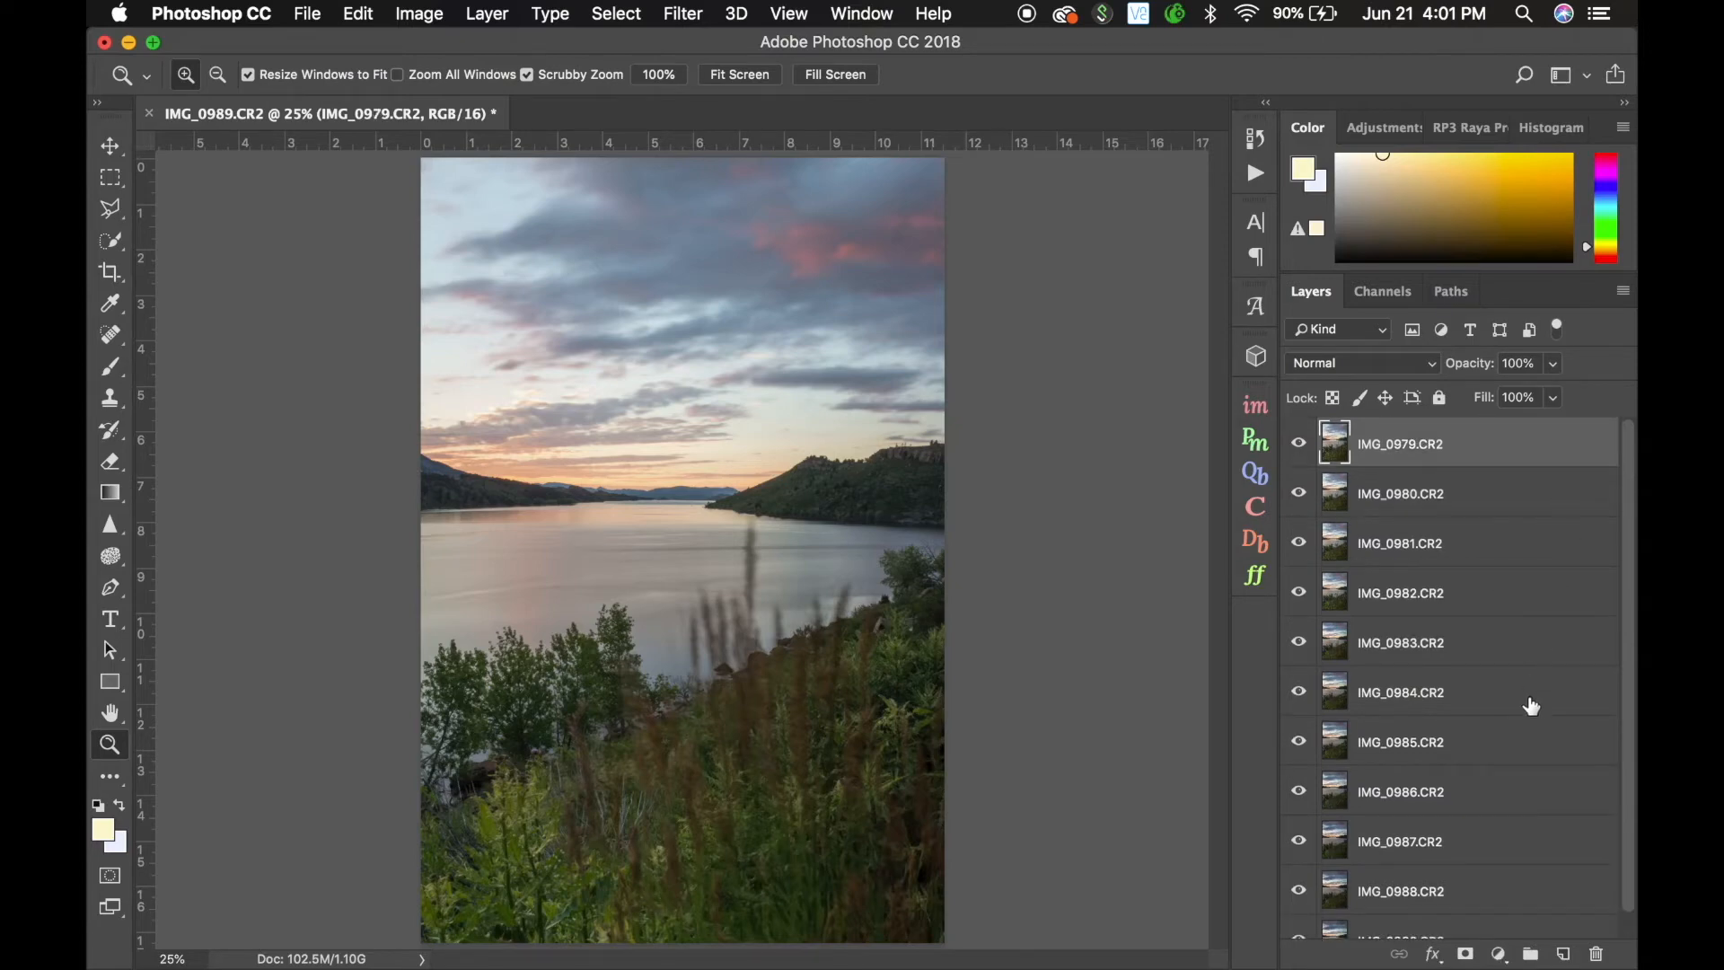
pyautogui.keyDown('shift'); pyautogui.click(1527, 703); pyautogui.keyUp('shift')
pyautogui.keyDown('shift'); pyautogui.click(1509, 781); pyautogui.keyUp('shift')
pyautogui.keyDown('shift'); pyautogui.click(1496, 843); pyautogui.keyUp('shift')
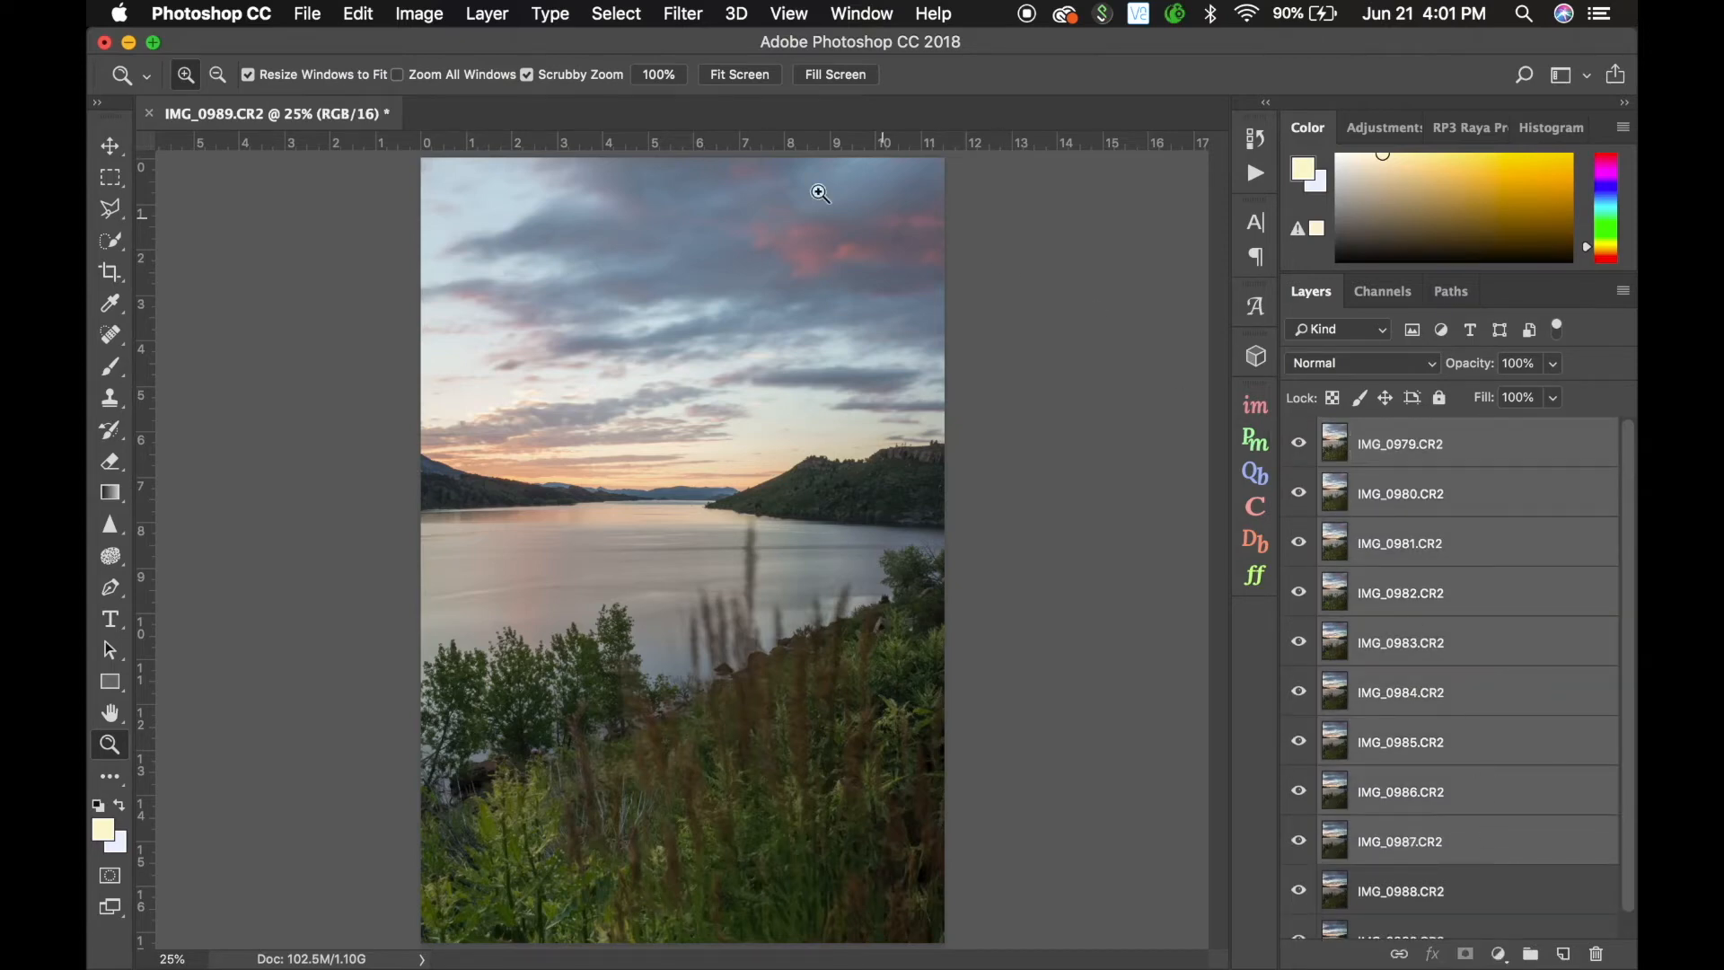
pyautogui.click(356, 13)
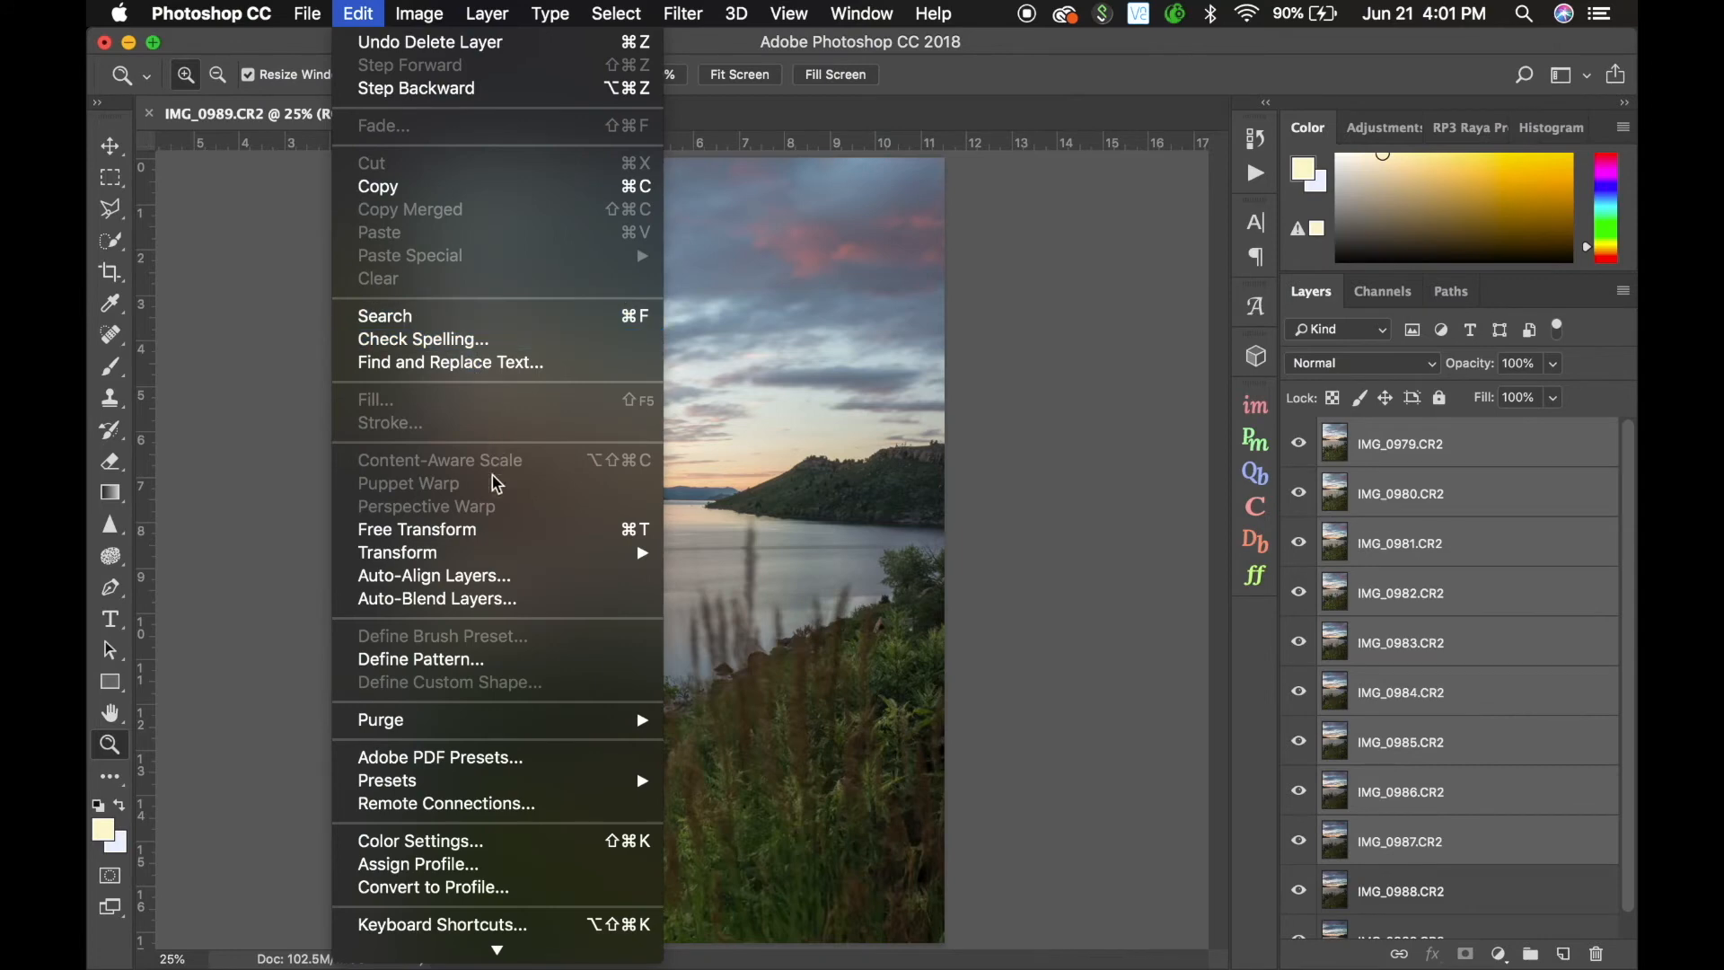
pyautogui.click(476, 580)
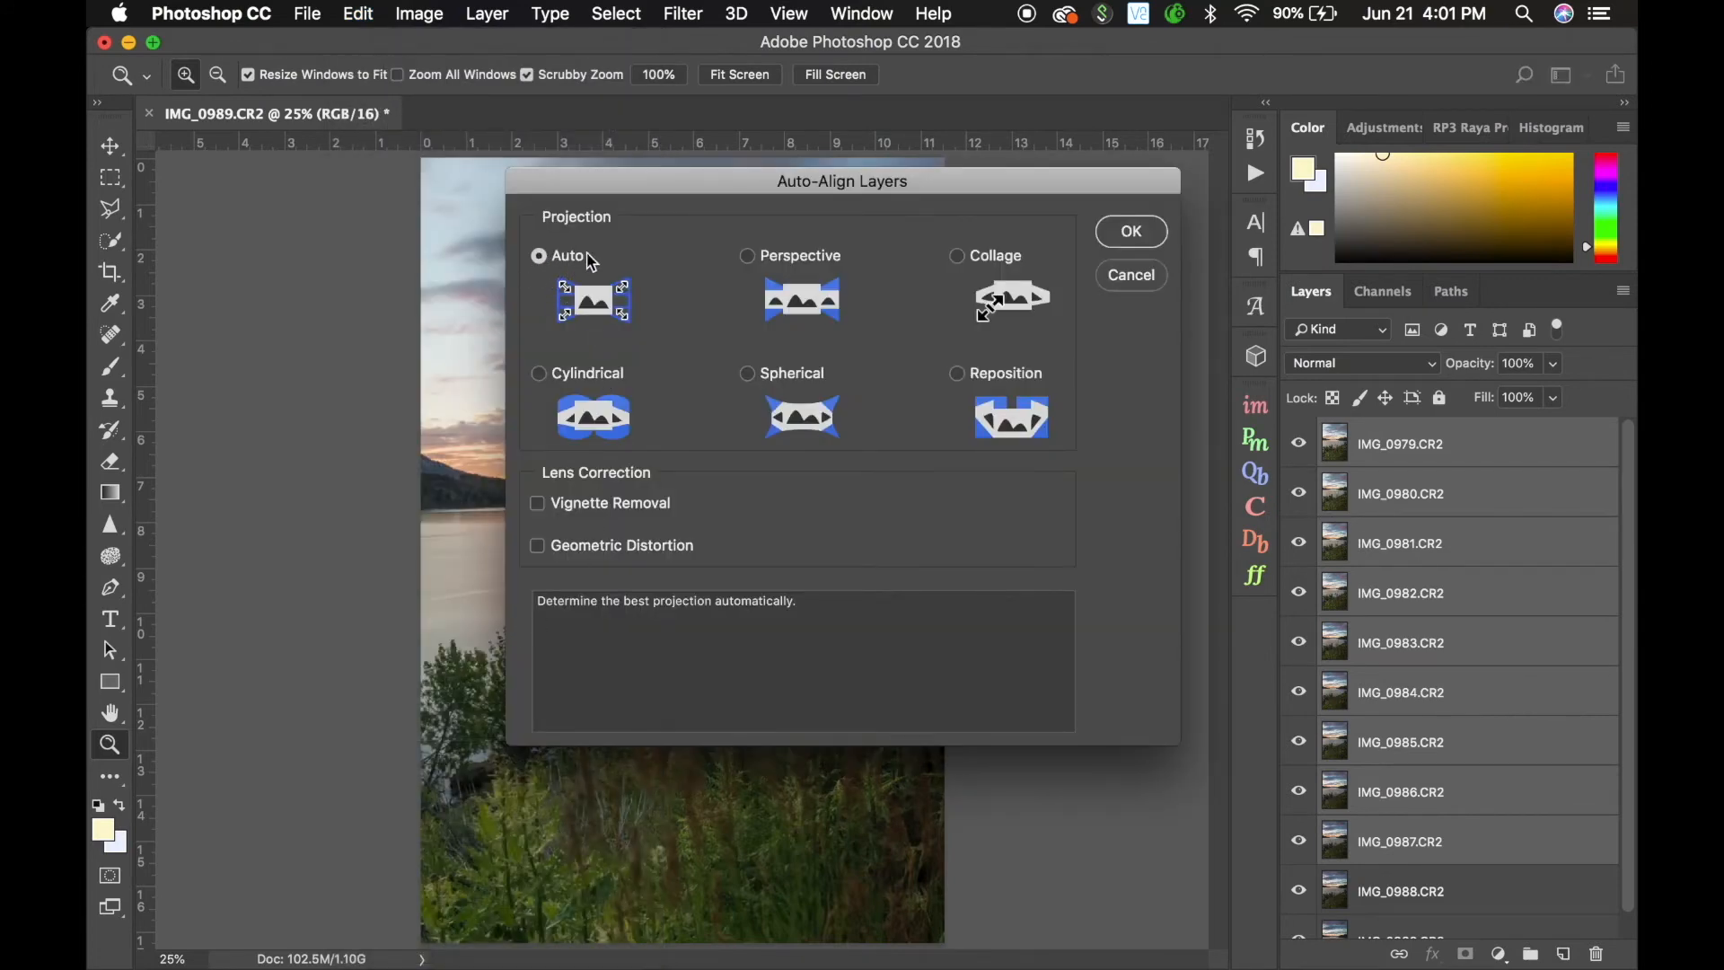
pyautogui.click(1133, 283)
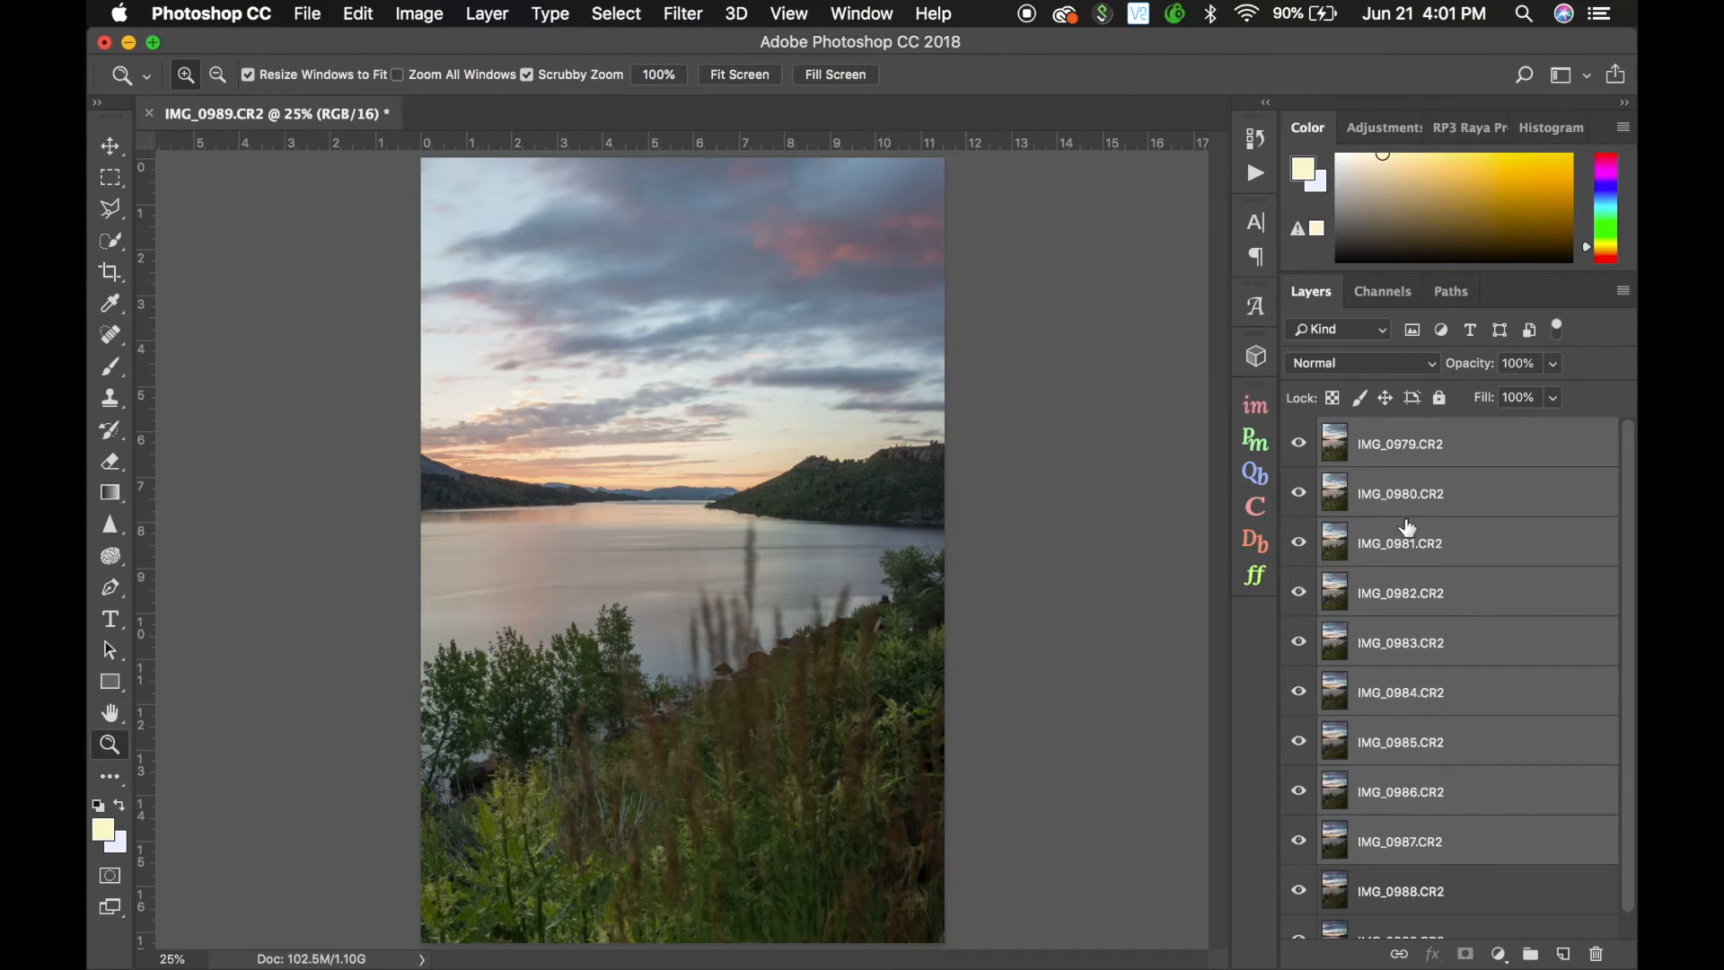
# - Compare the stacked exposures by hiding and showing the IMG_0979.CR2 and IMG_0980.CR2 layers
pyautogui.click(1437, 546)
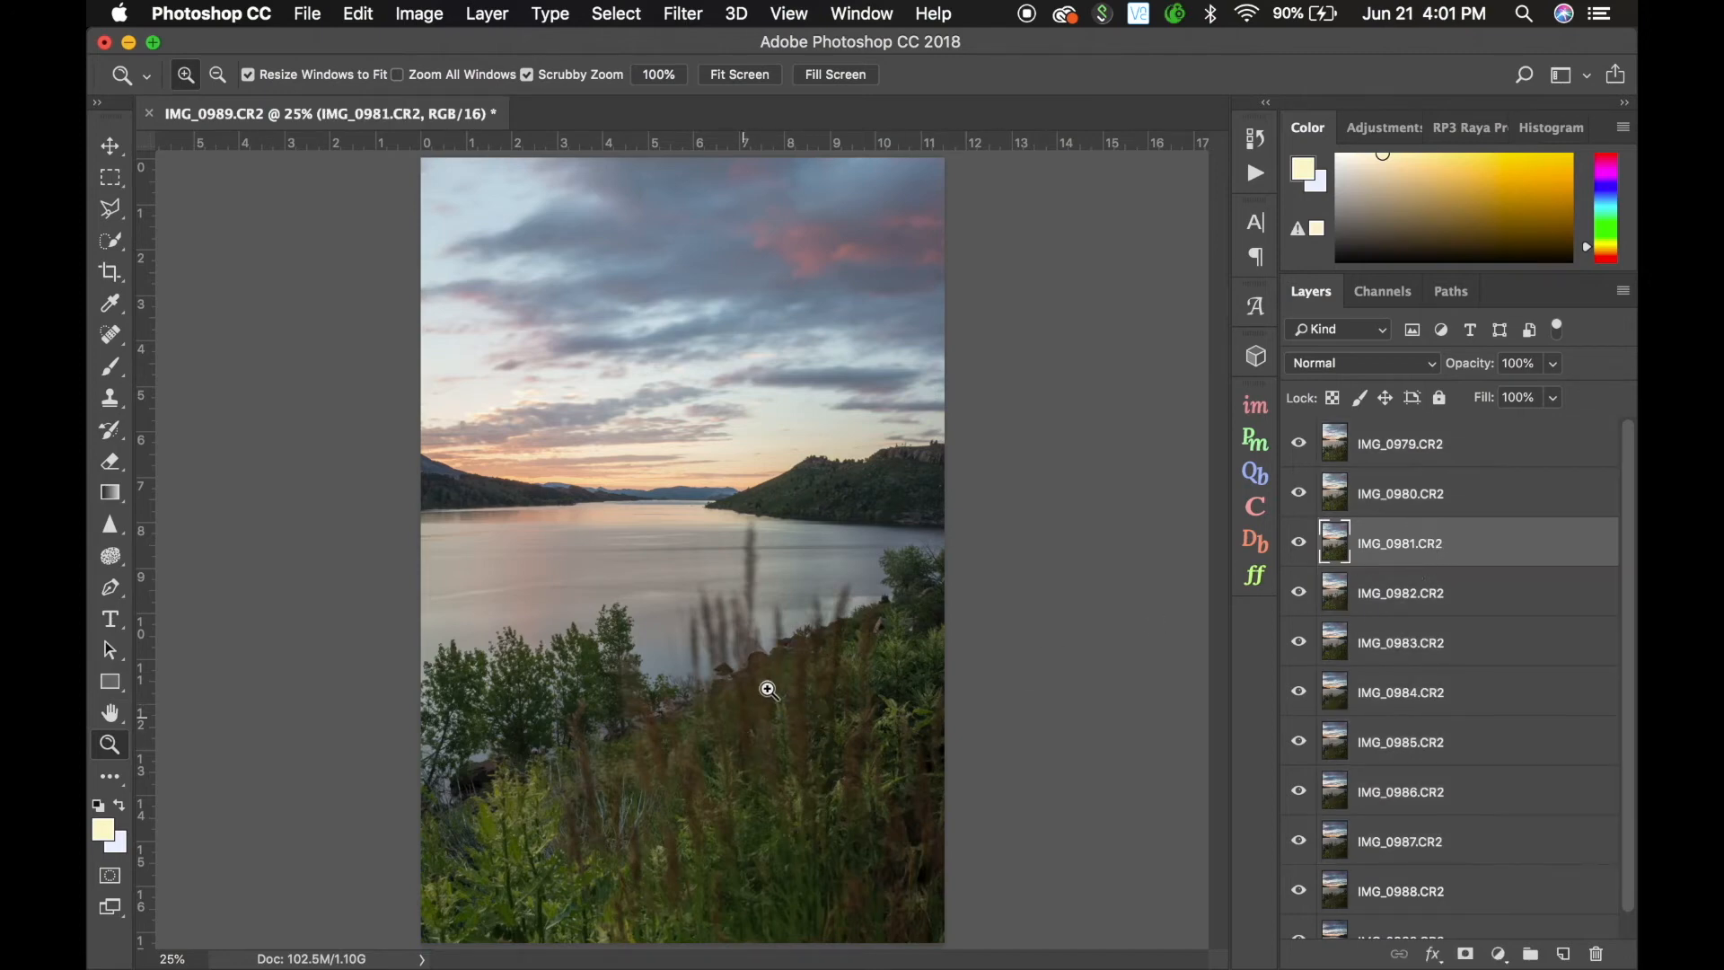
pyautogui.click(1495, 501)
pyautogui.click(1299, 443)
pyautogui.click(1300, 493)
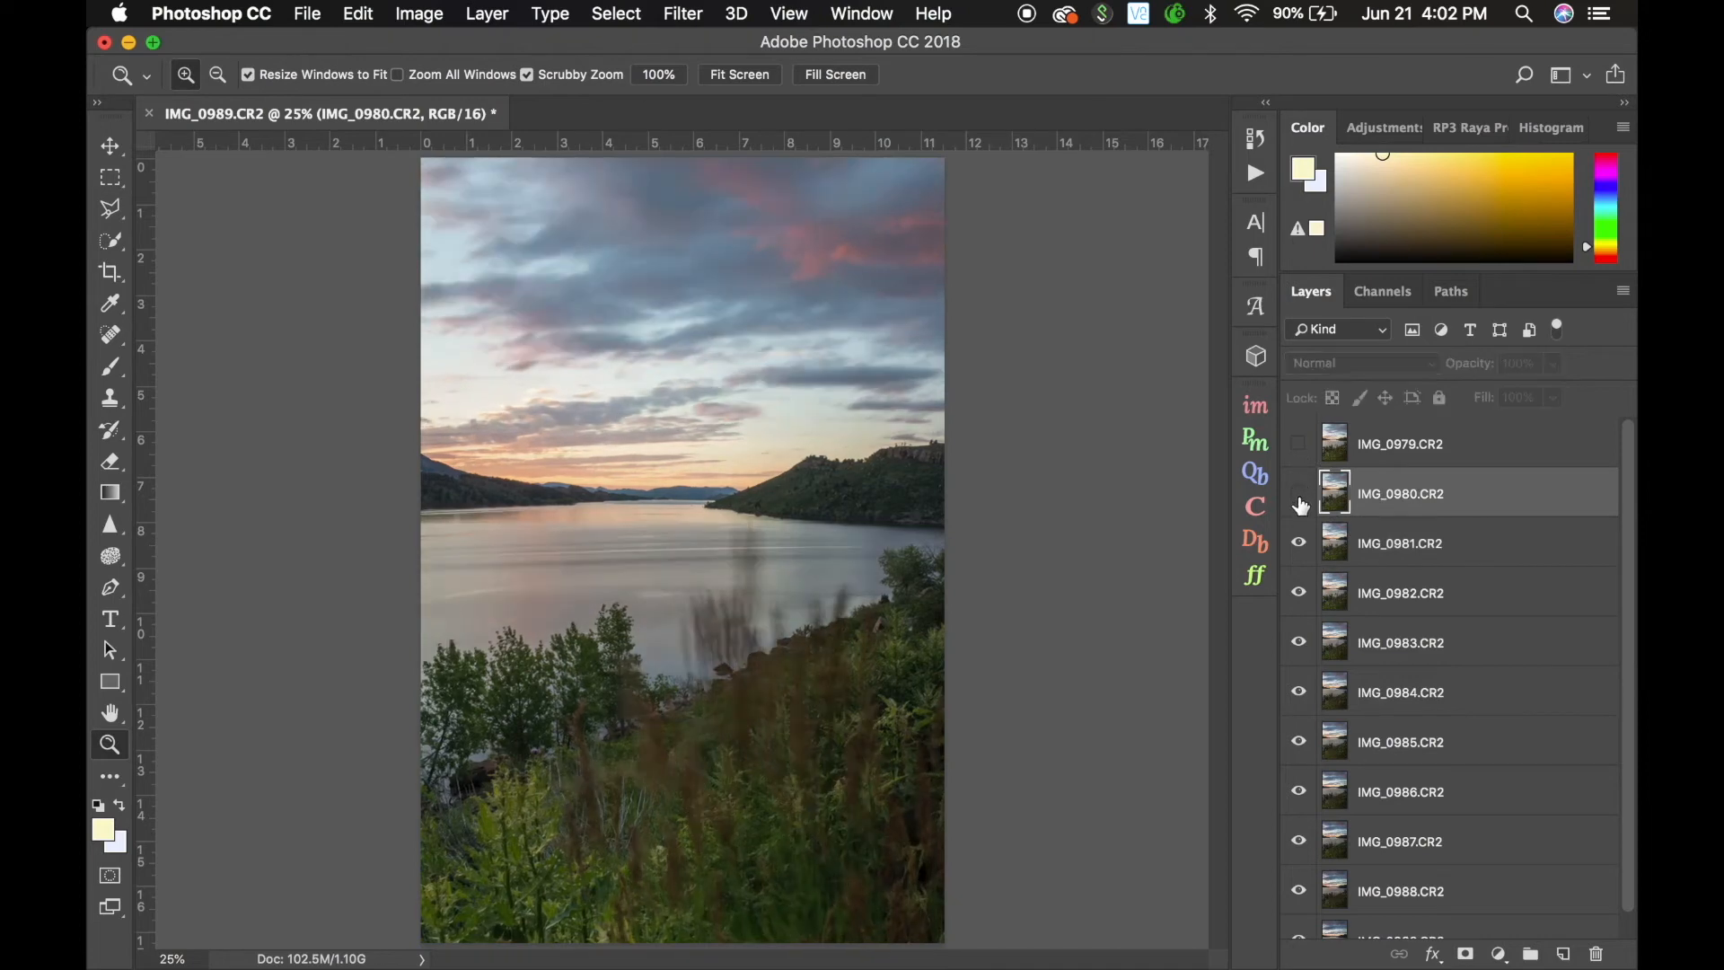
pyautogui.click(1299, 494)
pyautogui.click(1299, 444)
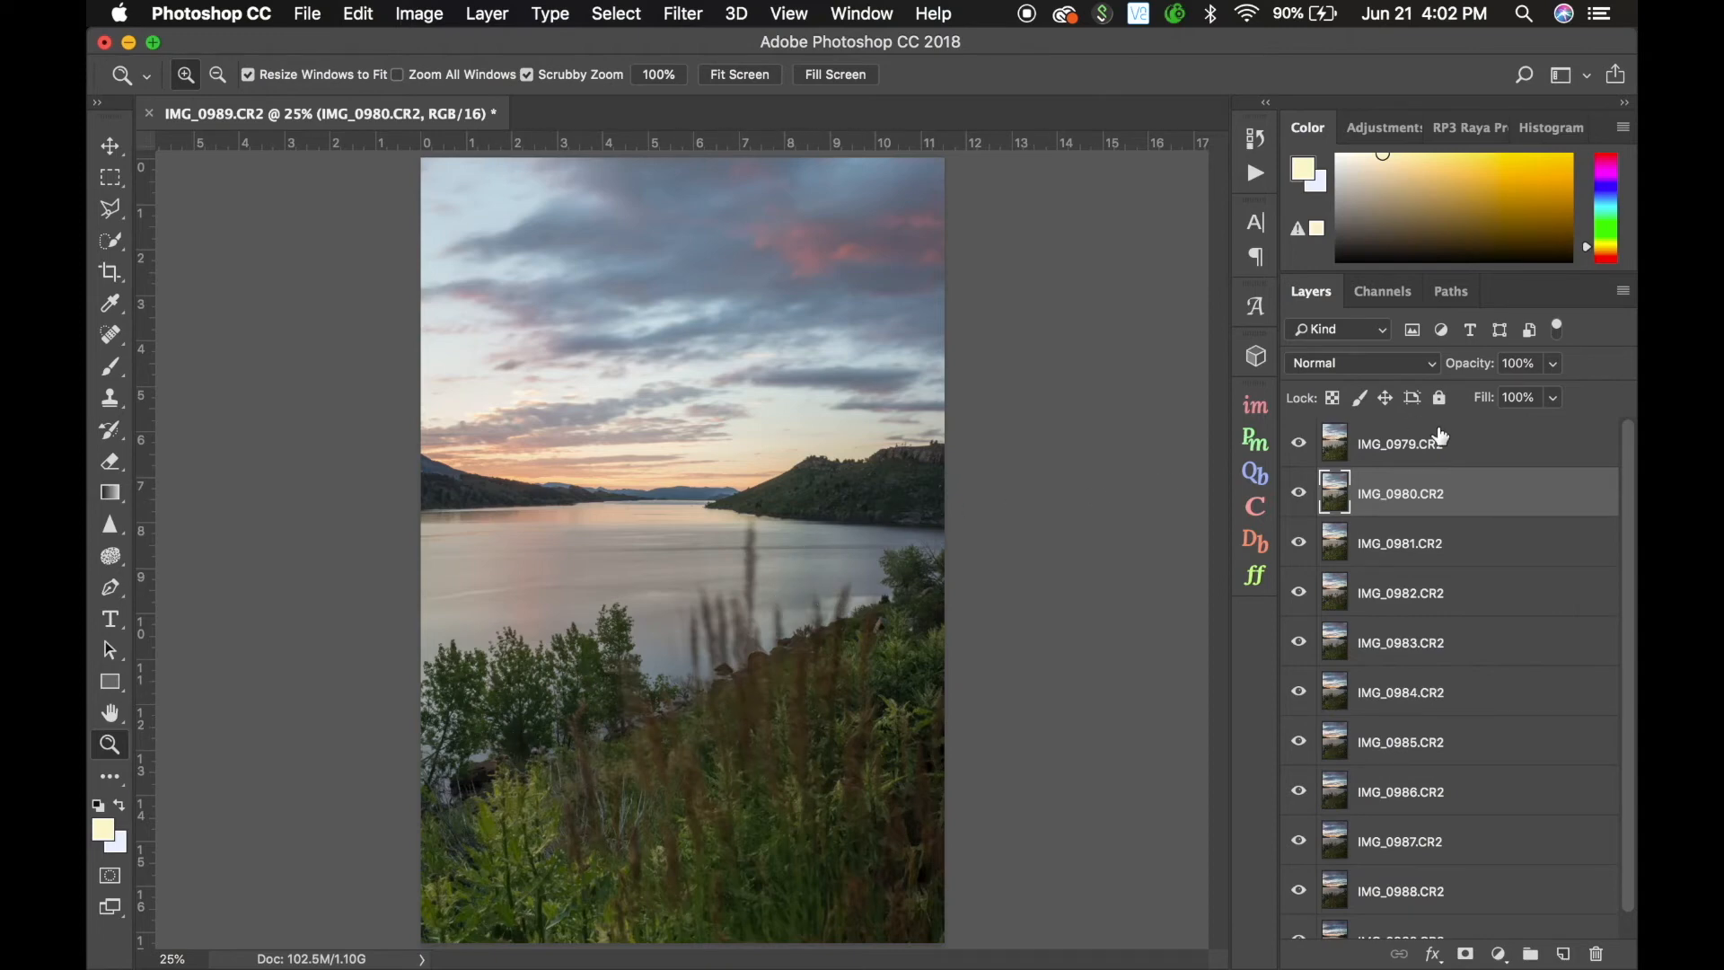
# - Select all layers from IMG_0979.CR2 to IMG_0989.CR2 and convert them into a single smart object
pyautogui.click(1527, 440)
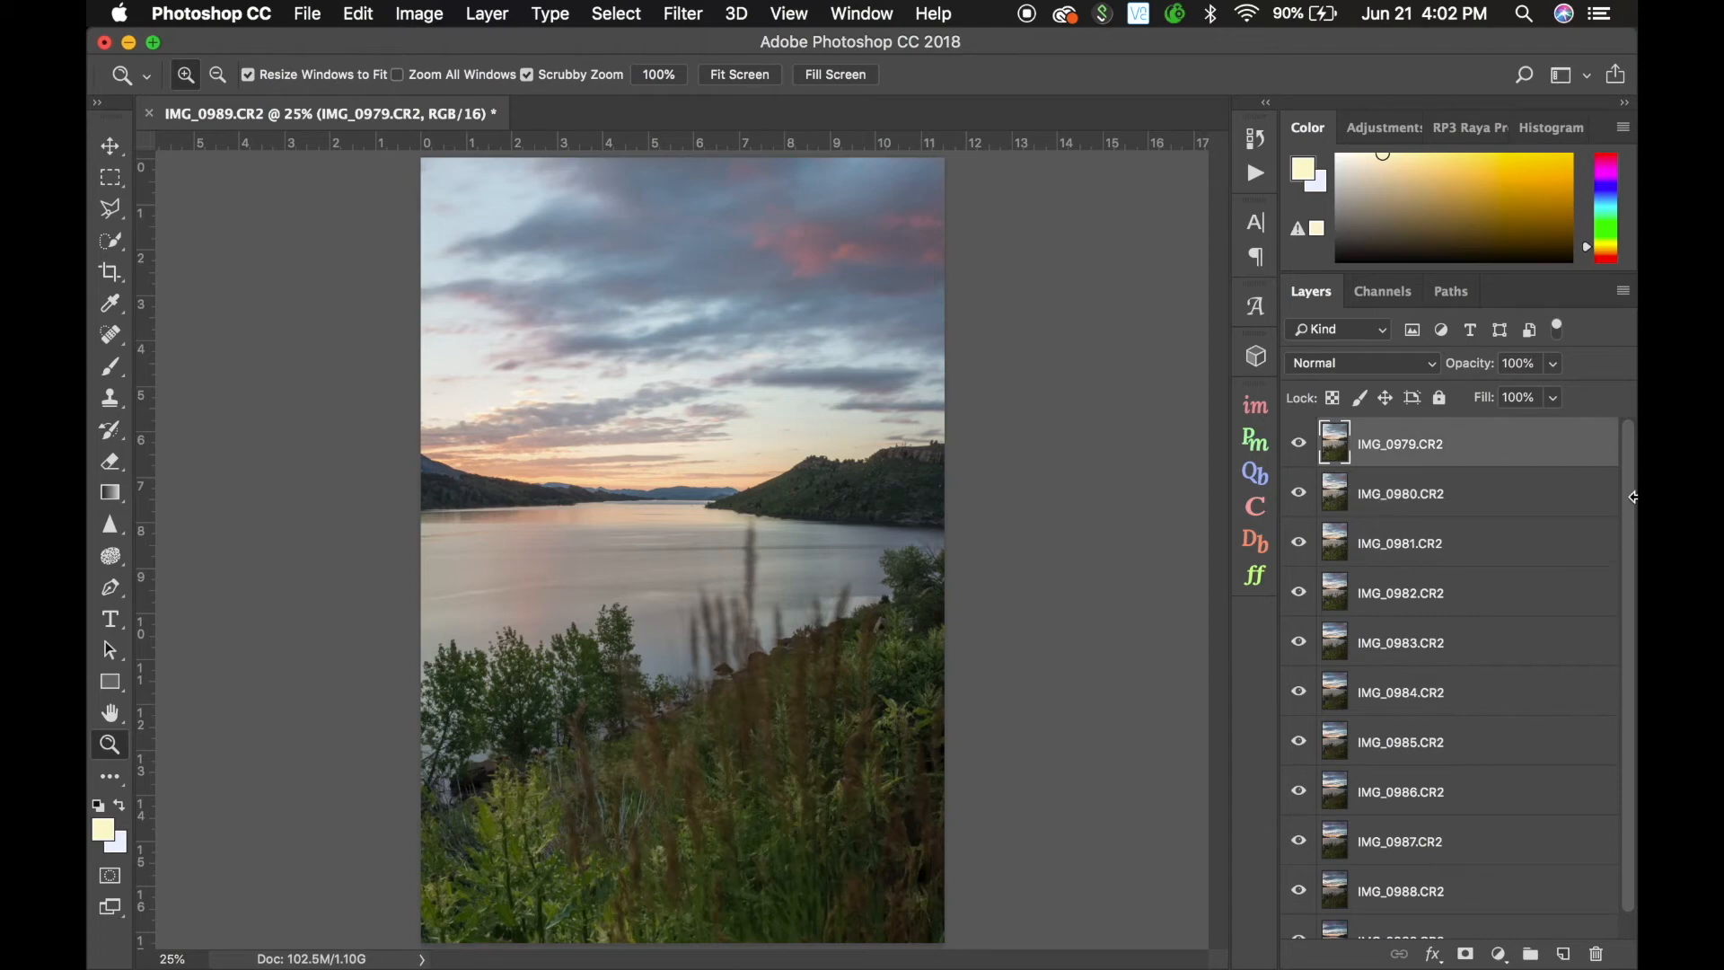
pyautogui.scroll(-1, 1560, 763)
pyautogui.keyDown('shift'); pyautogui.click(1506, 911); pyautogui.keyUp('shift')
pyautogui.rightClick(1482, 738)
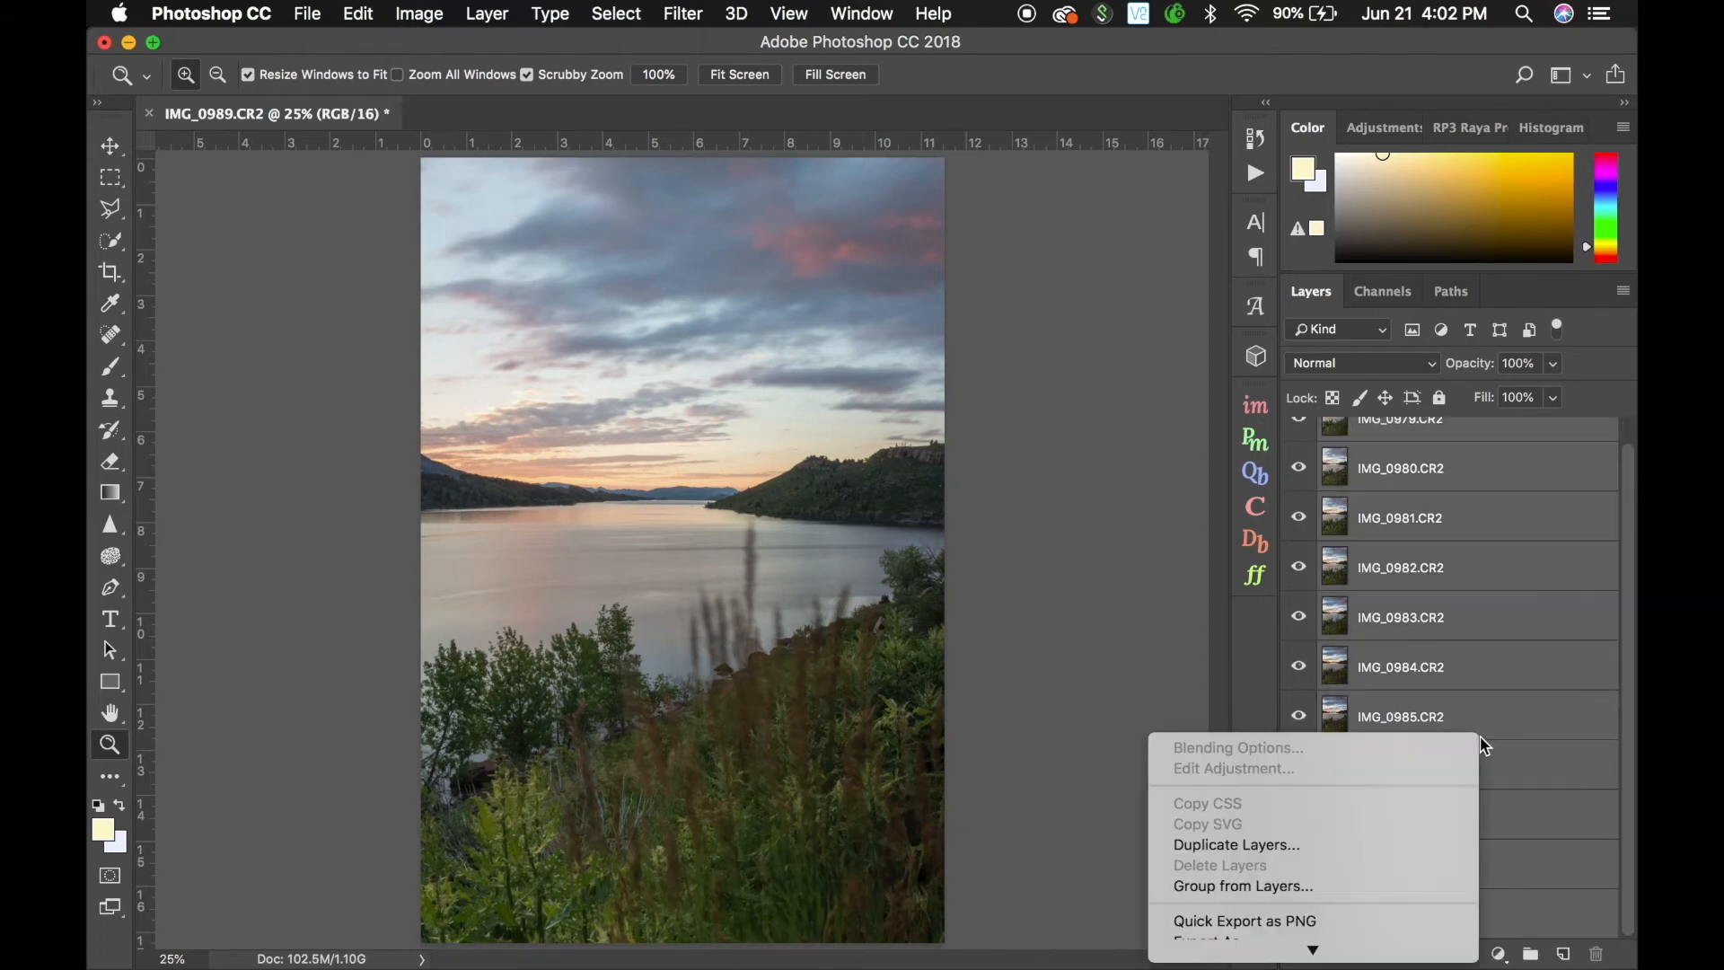
pyautogui.scroll(-5, 1335, 915)
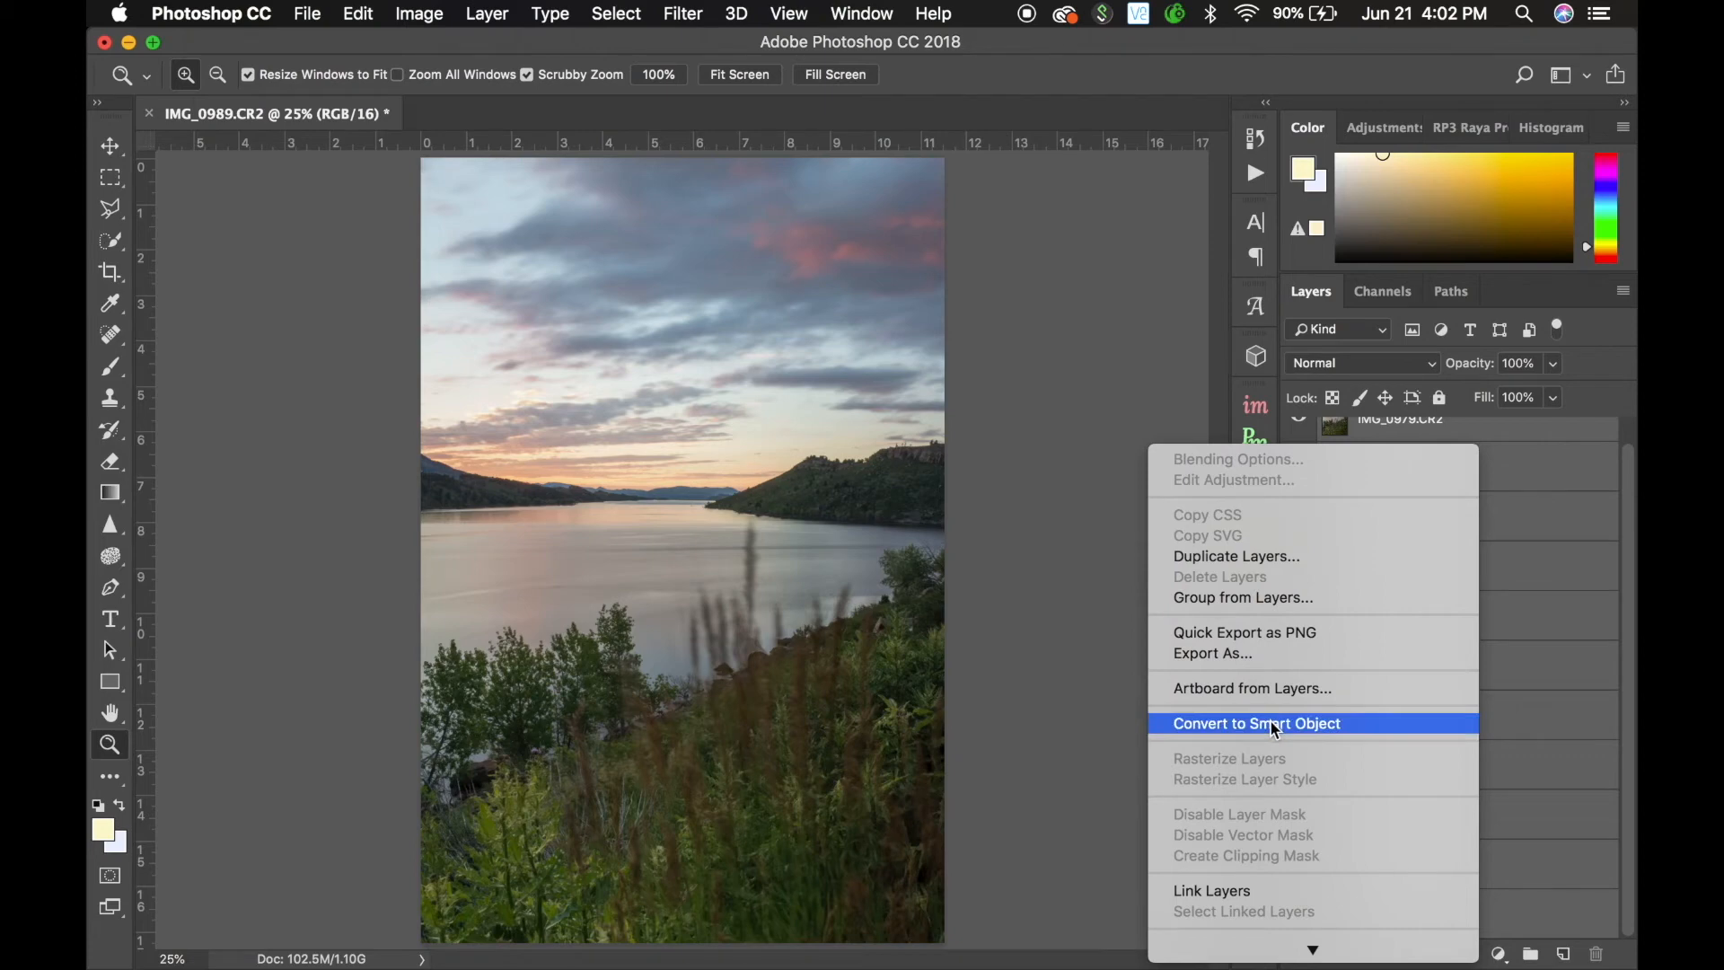
pyautogui.click(1275, 726)
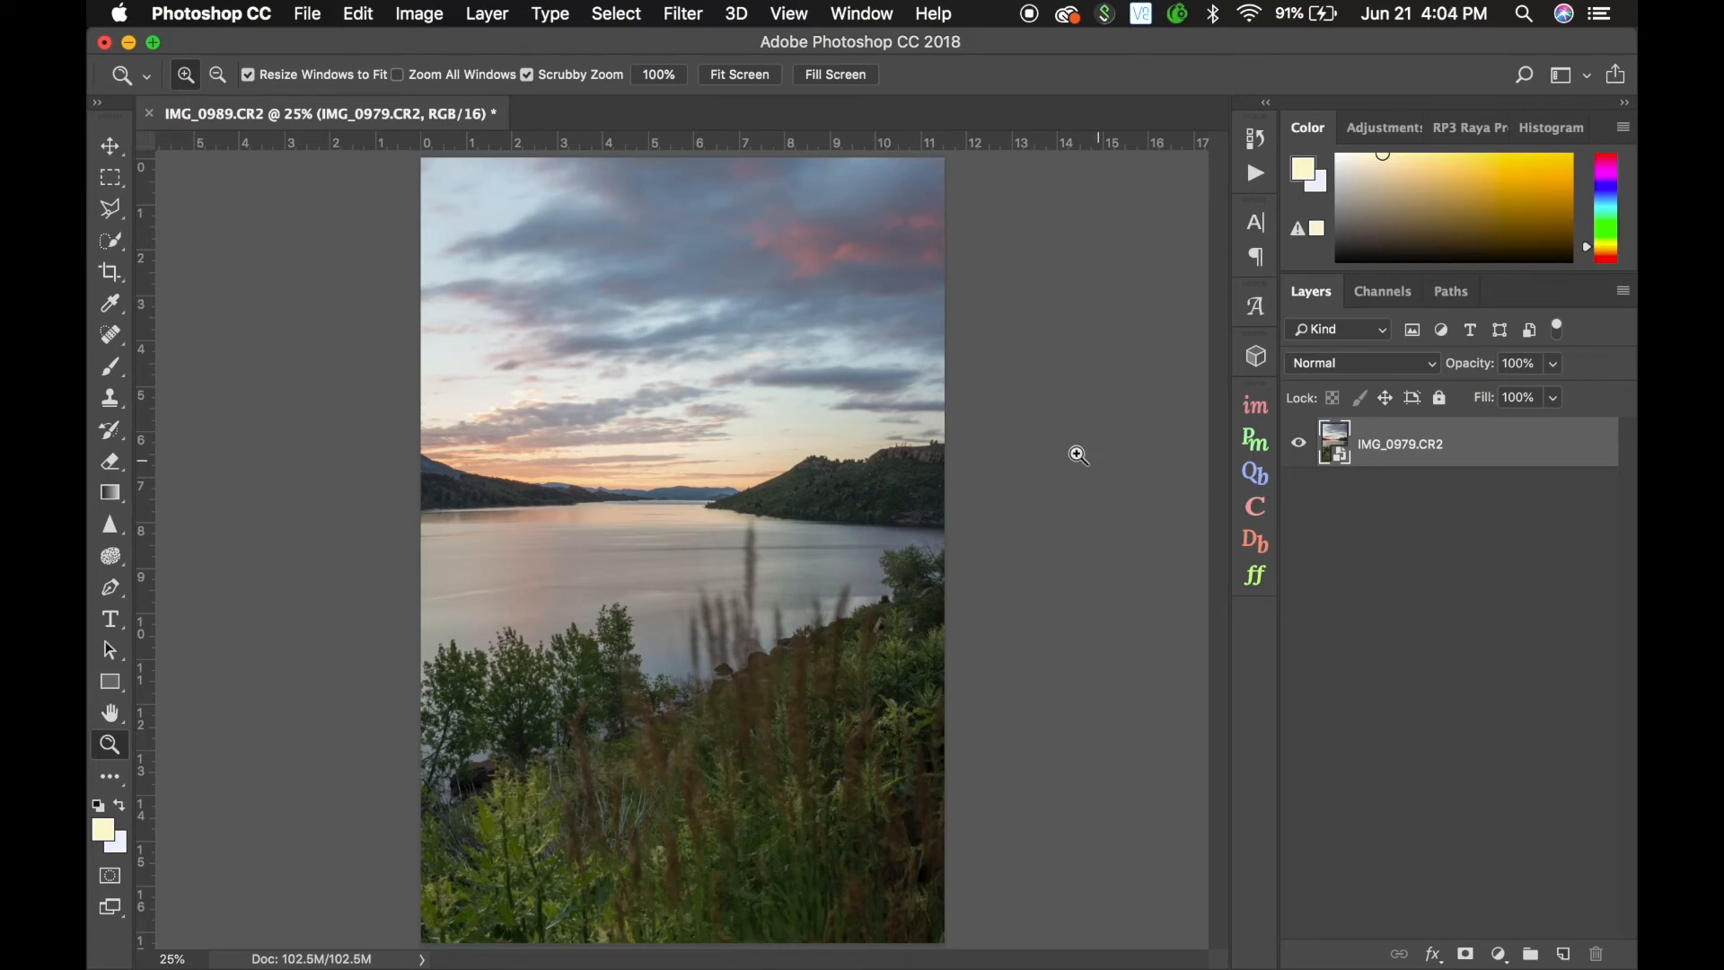
pyautogui.click(508, 20)
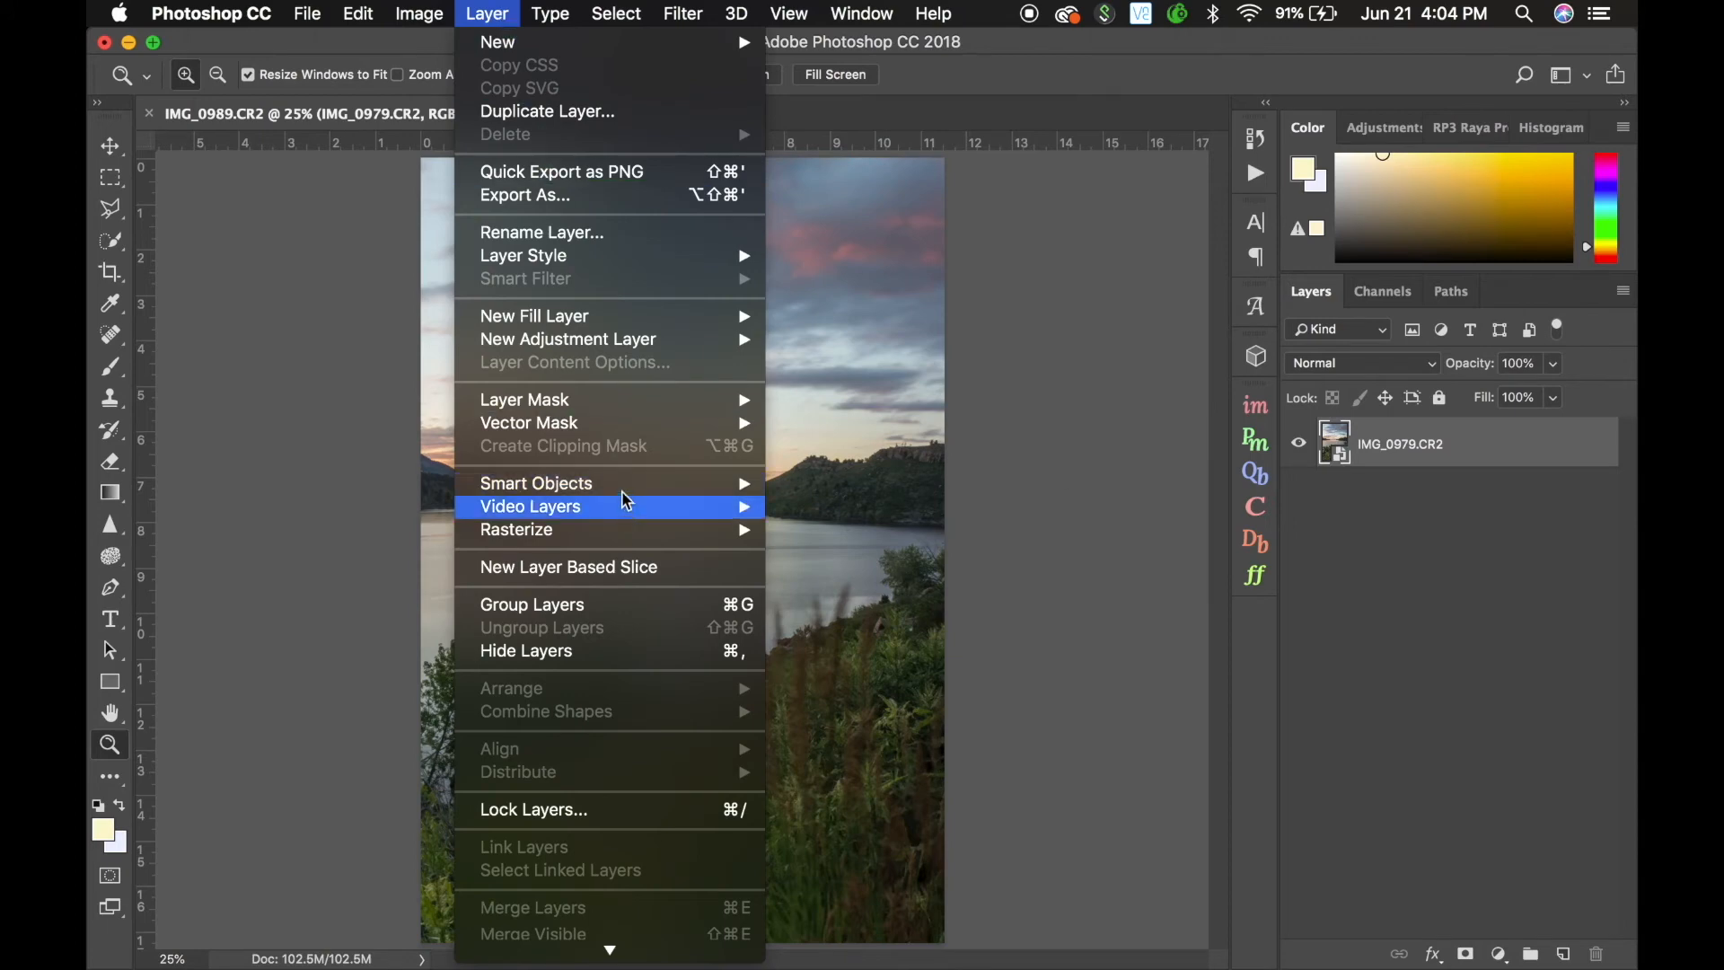
pyautogui.moveTo(634, 487)
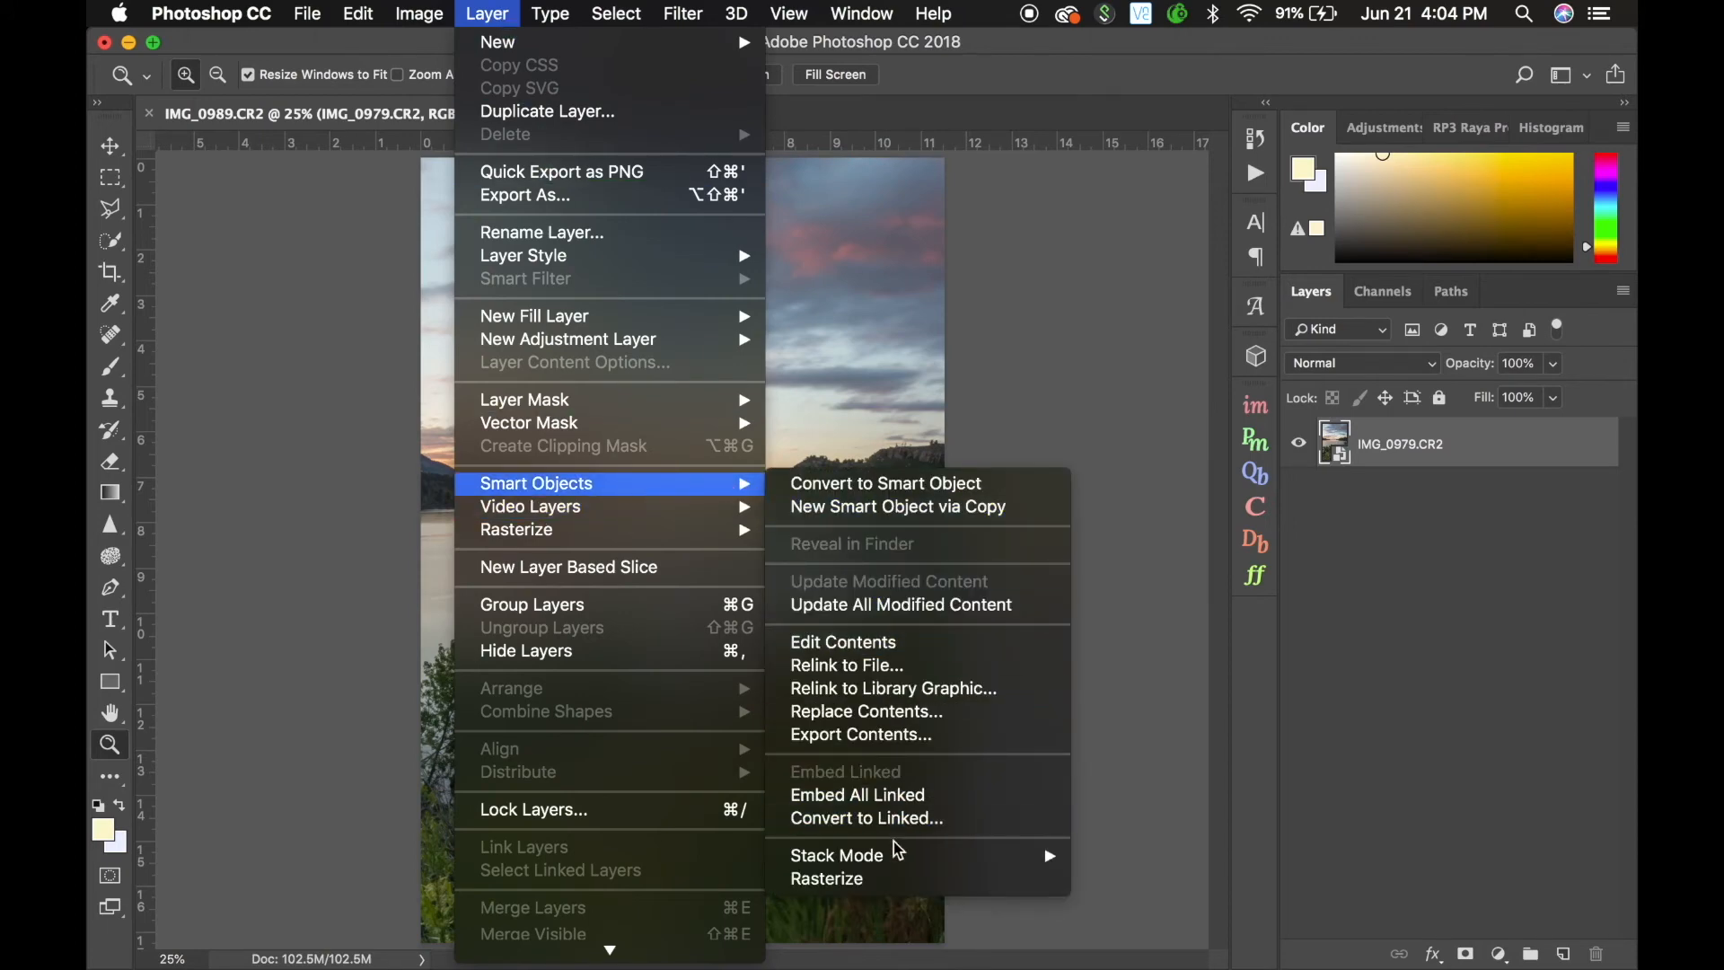
pyautogui.moveTo(901, 862)
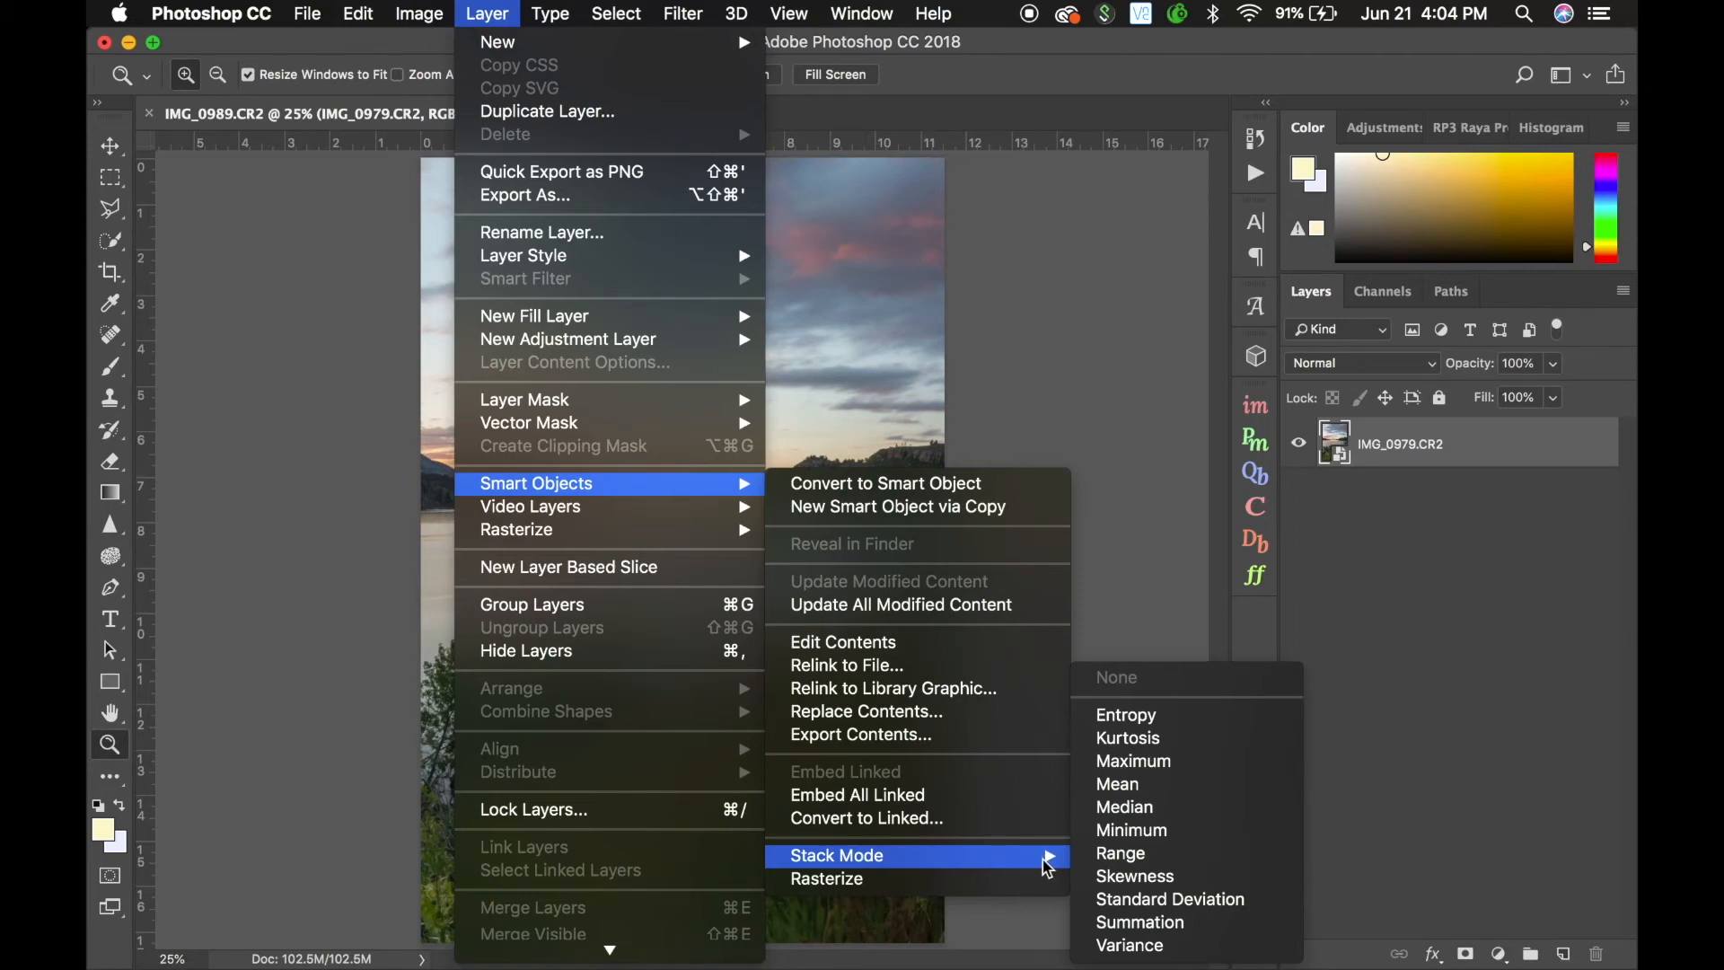
pyautogui.click(1139, 348)
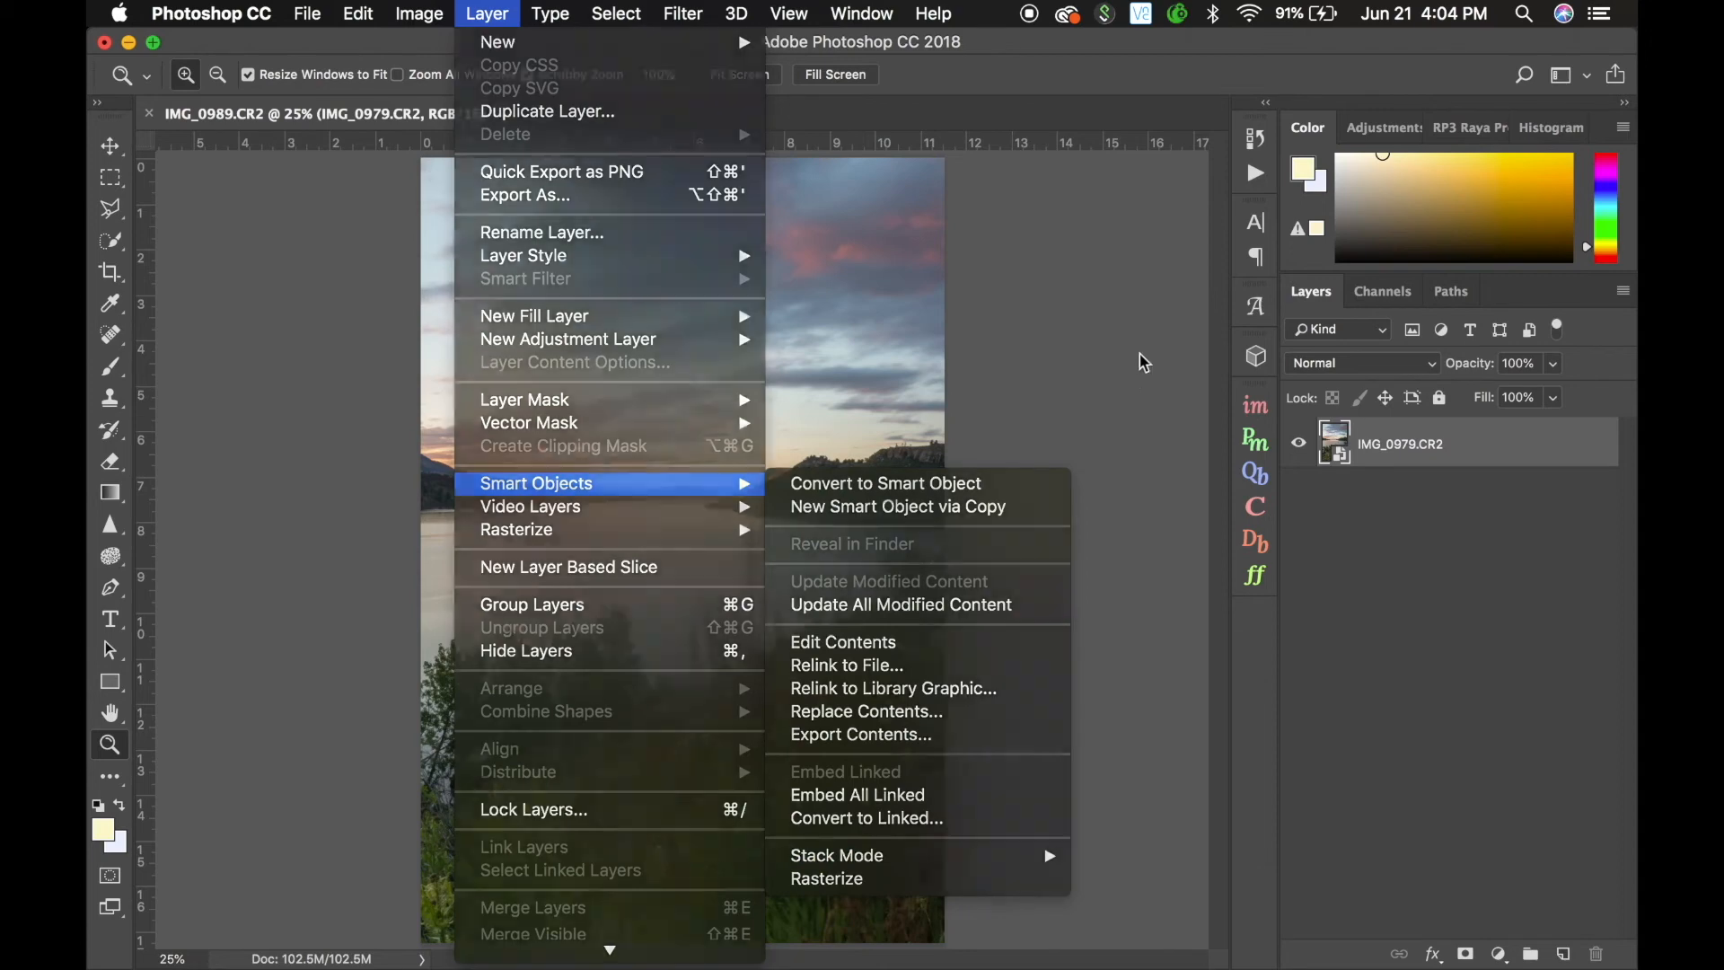
pyautogui.click(487, 13)
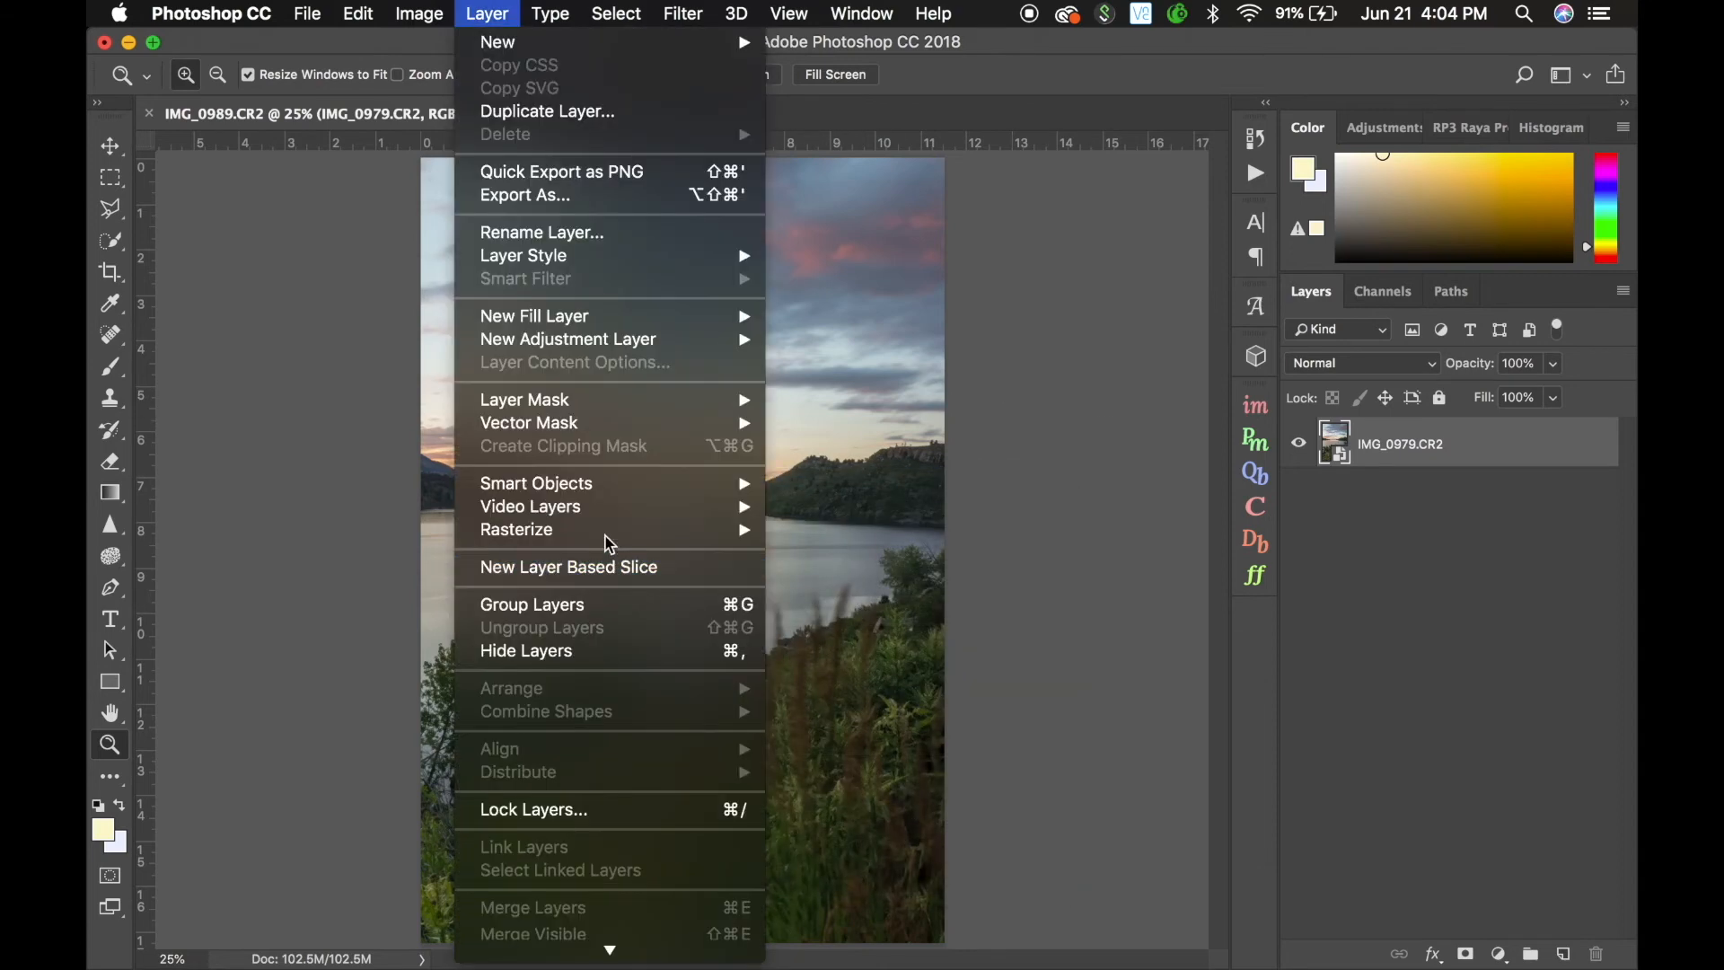
pyautogui.click(1008, 375)
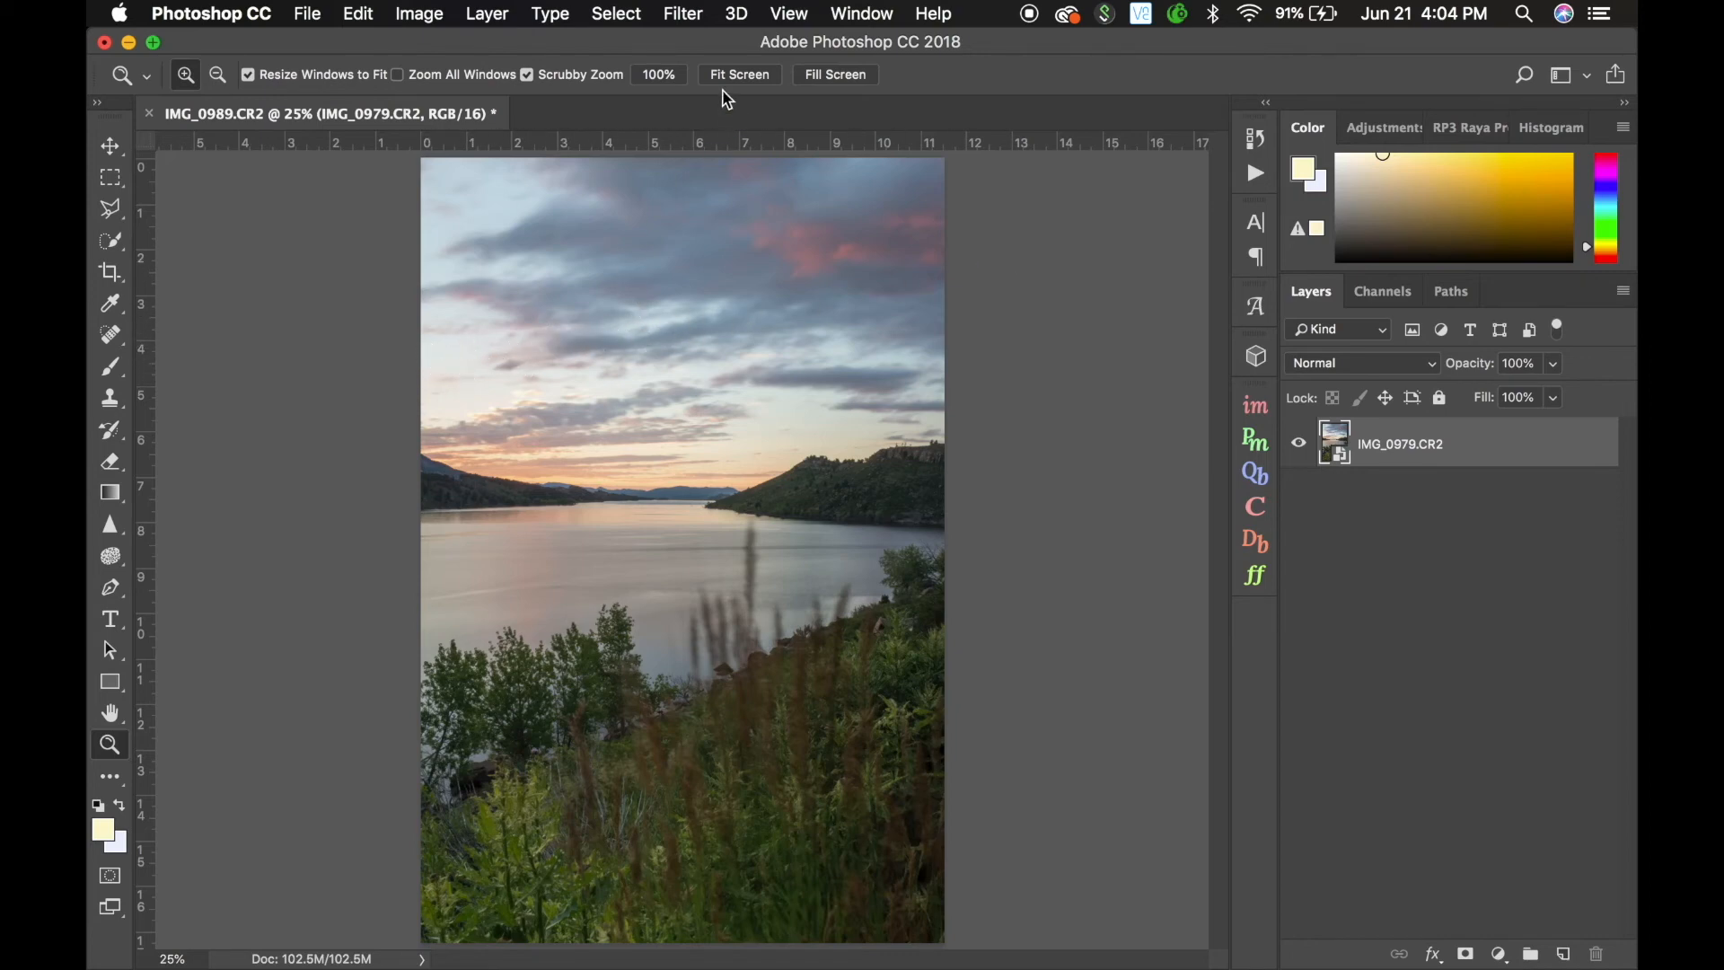
# - Apply a smart object stack mode to the IMG_0979.CR2 layer to blend the combined exposures
pyautogui.click(684, 16)
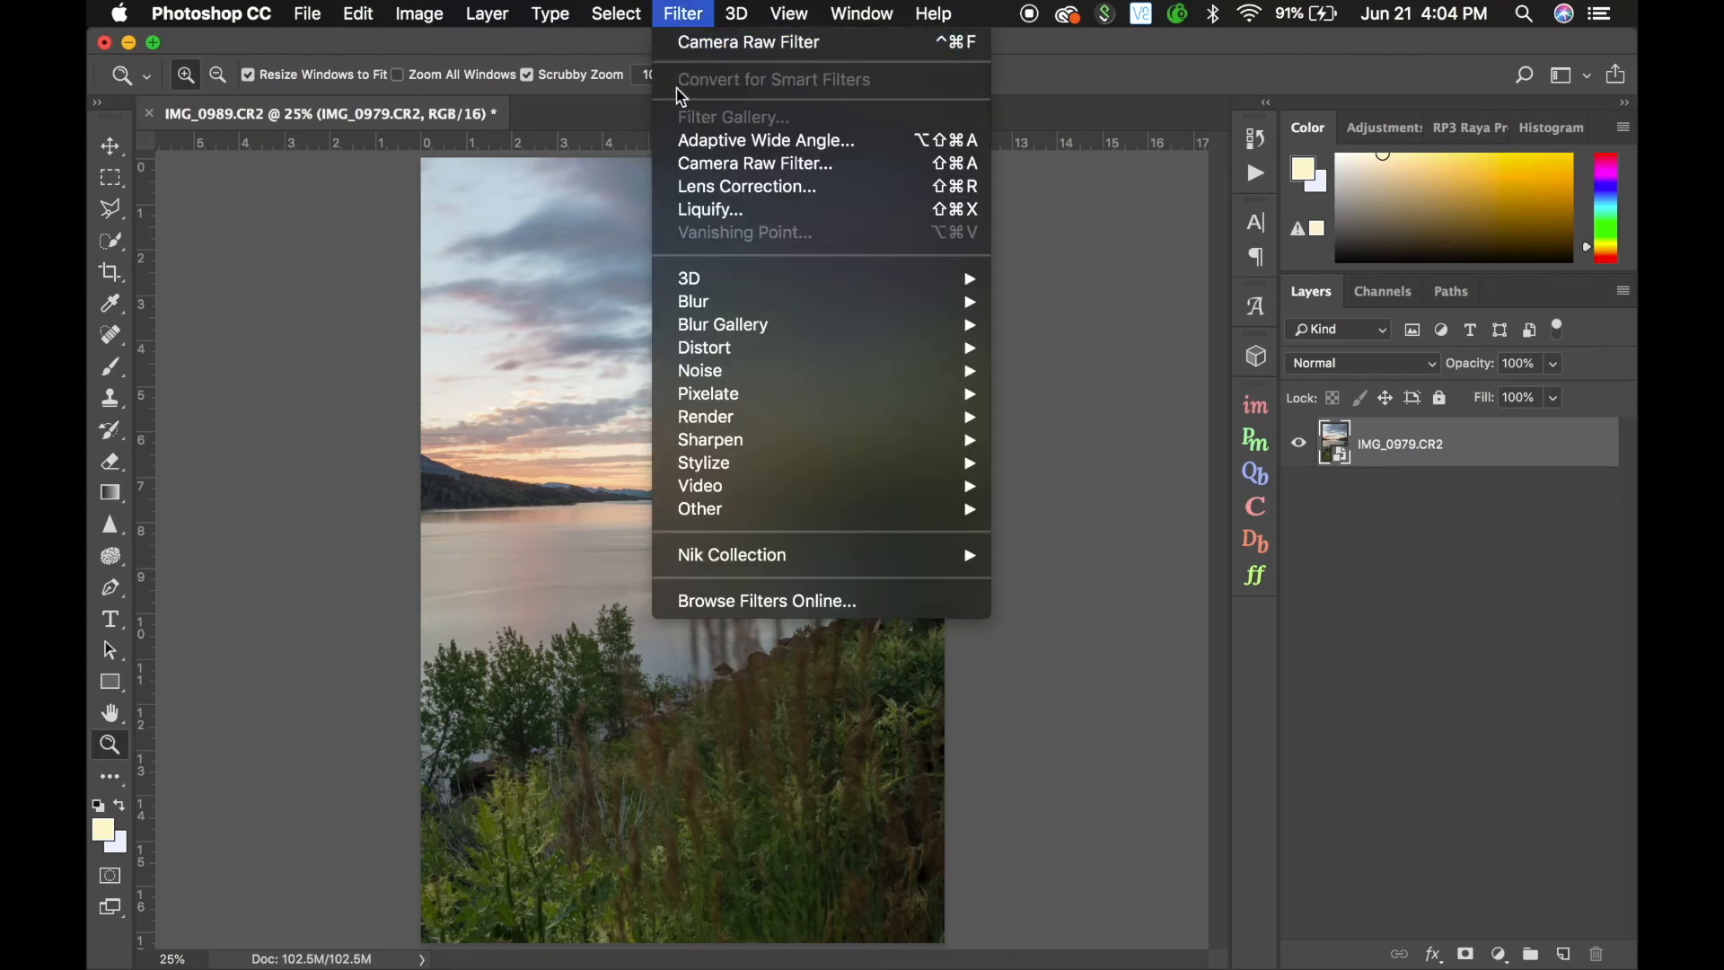
pyautogui.click(491, 16)
pyautogui.click(493, 16)
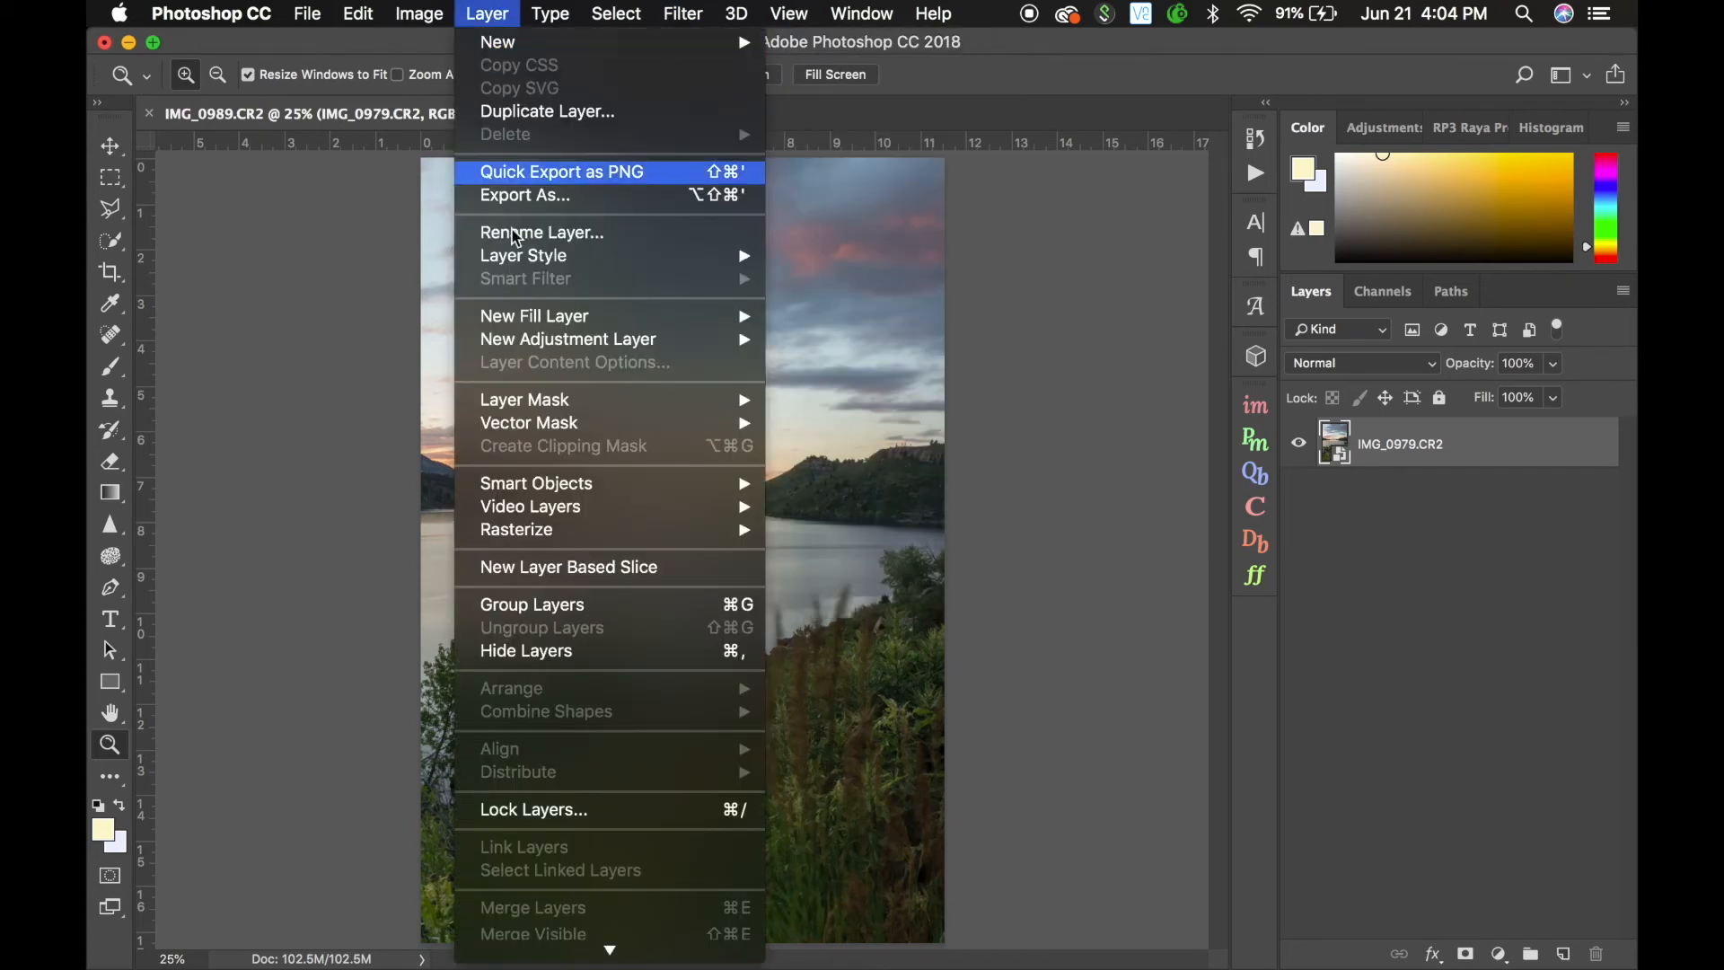
pyautogui.moveTo(565, 485)
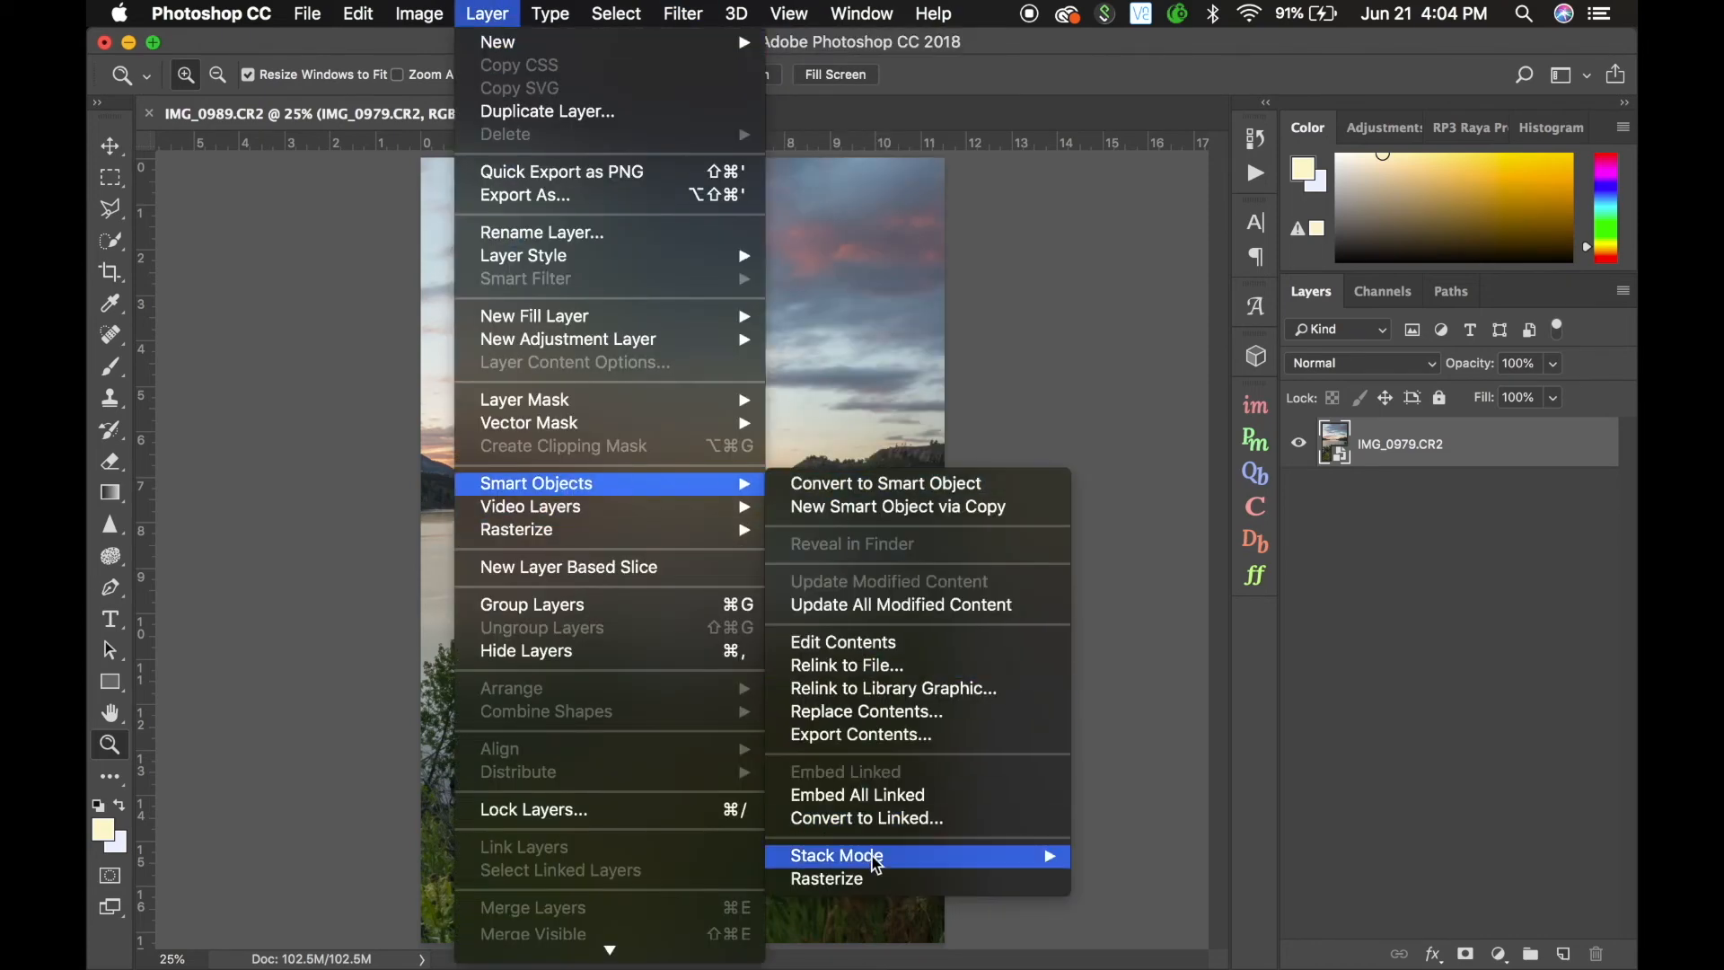
pyautogui.moveTo(870, 855)
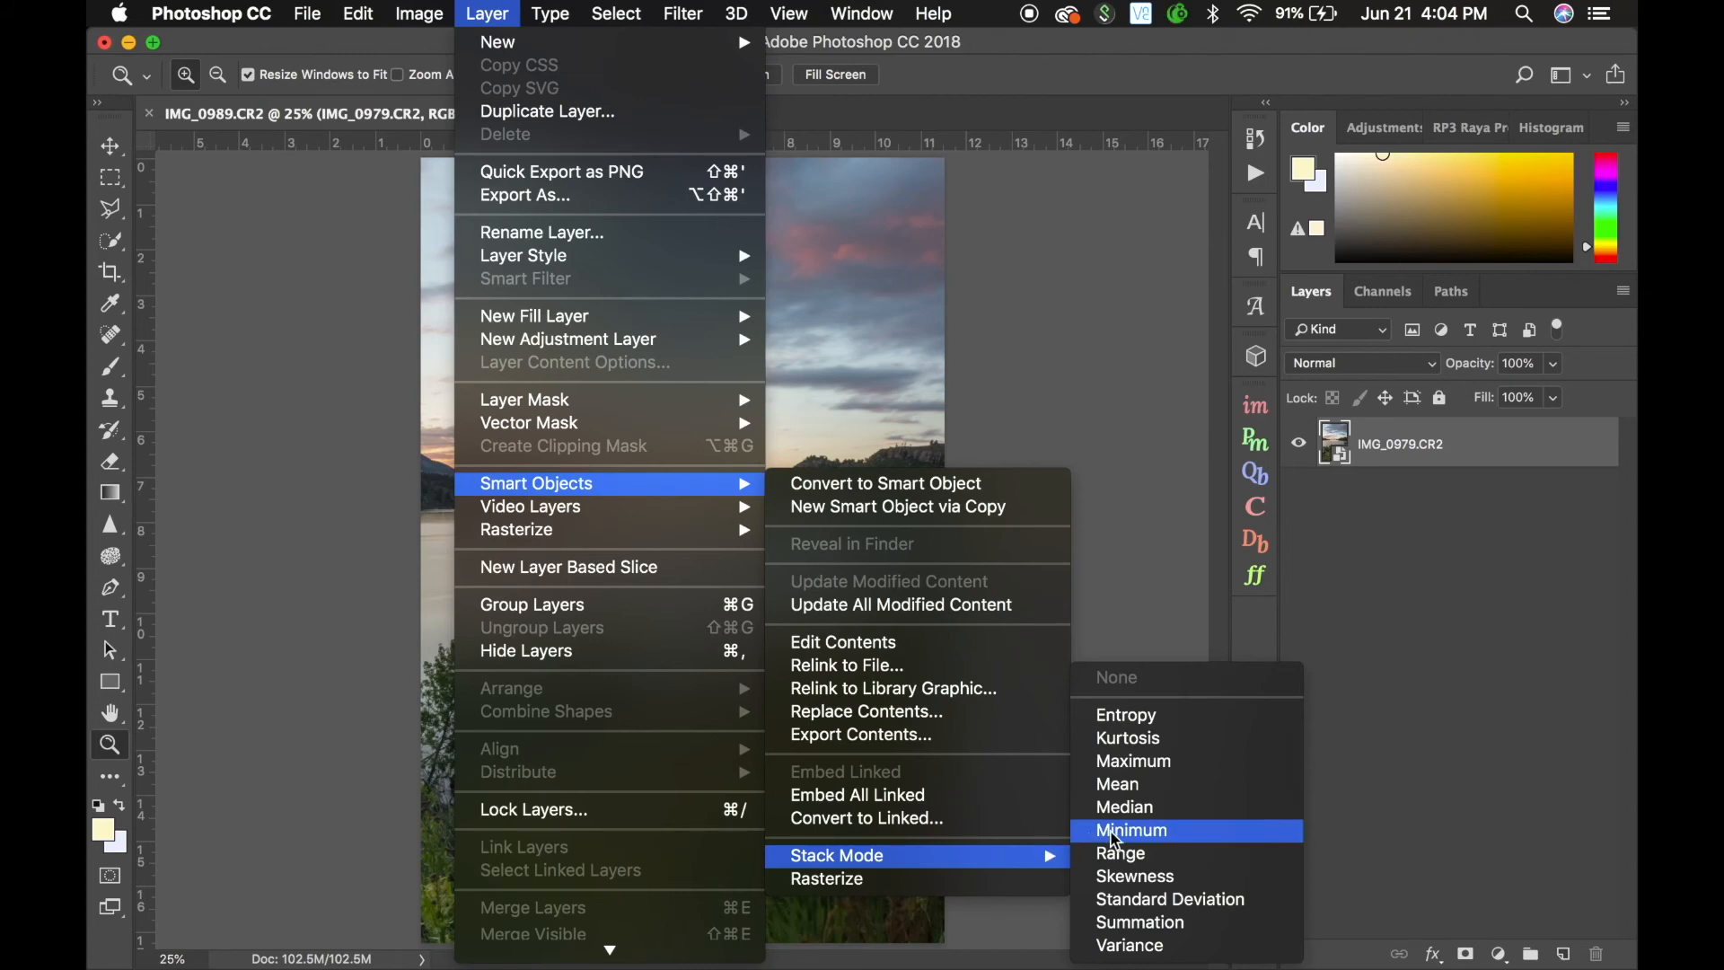
pyautogui.click(1179, 796)
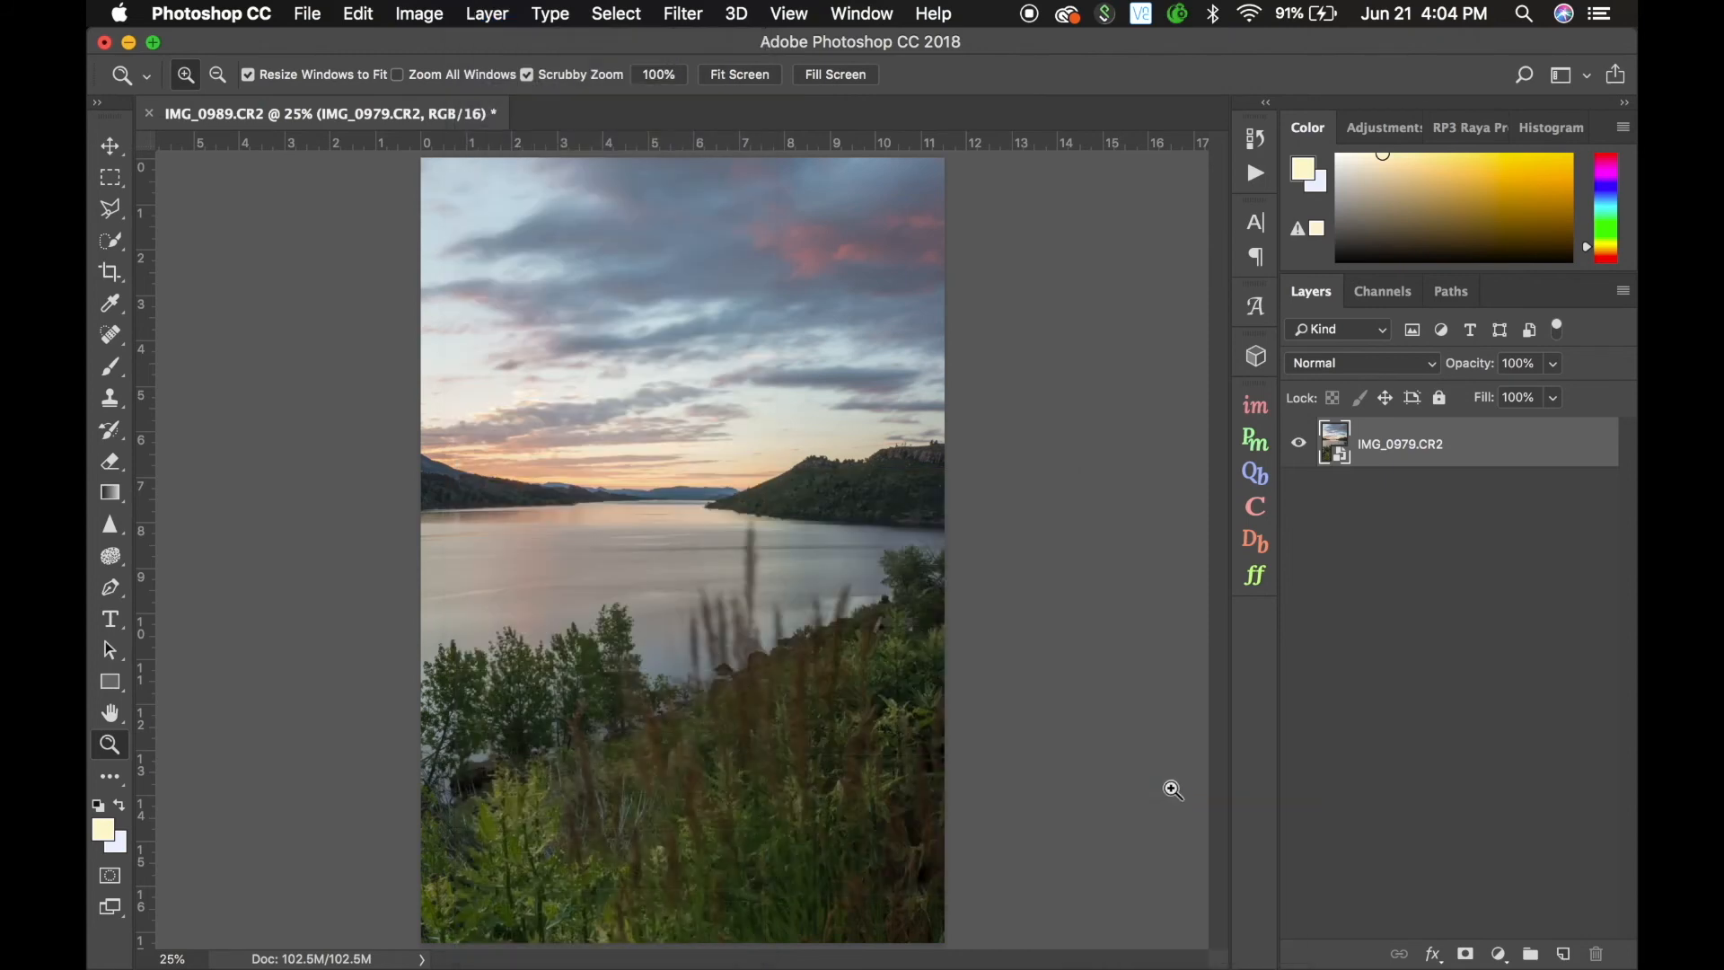